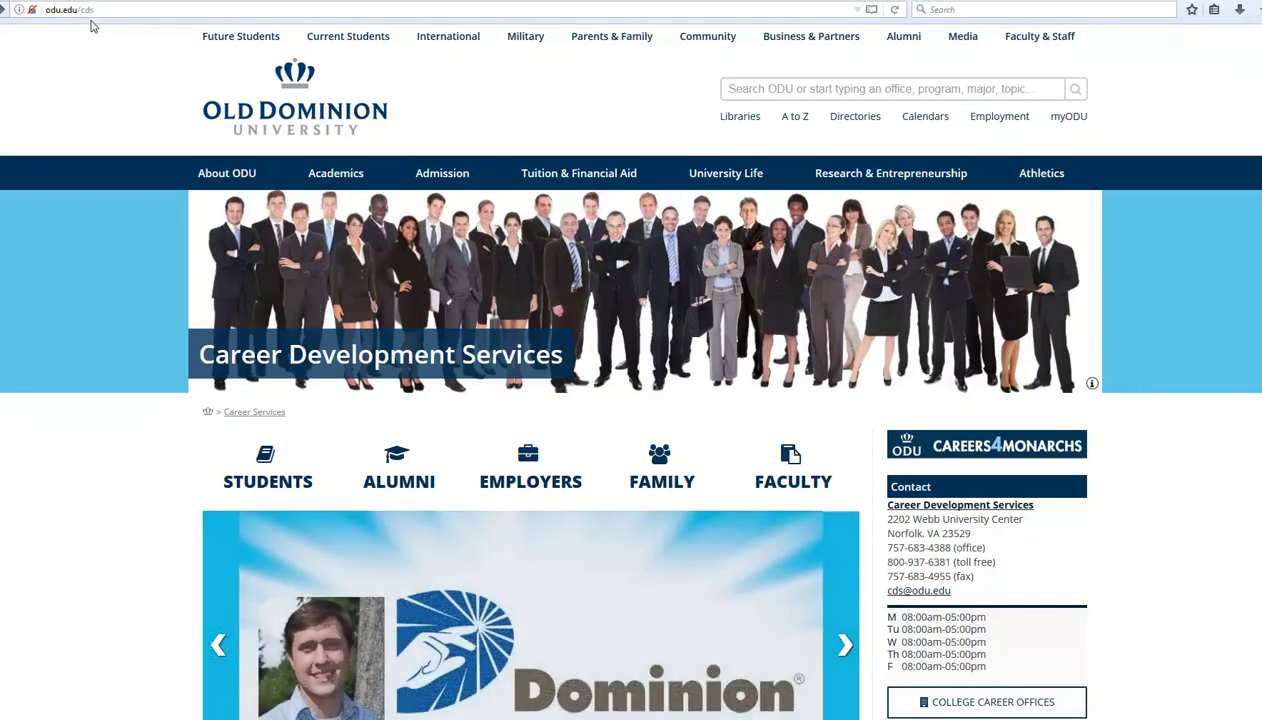
# - Go from the Careers4Monarchs banner to the ODU Careers4Monarchs employer login page
pyautogui.click(1010, 450)
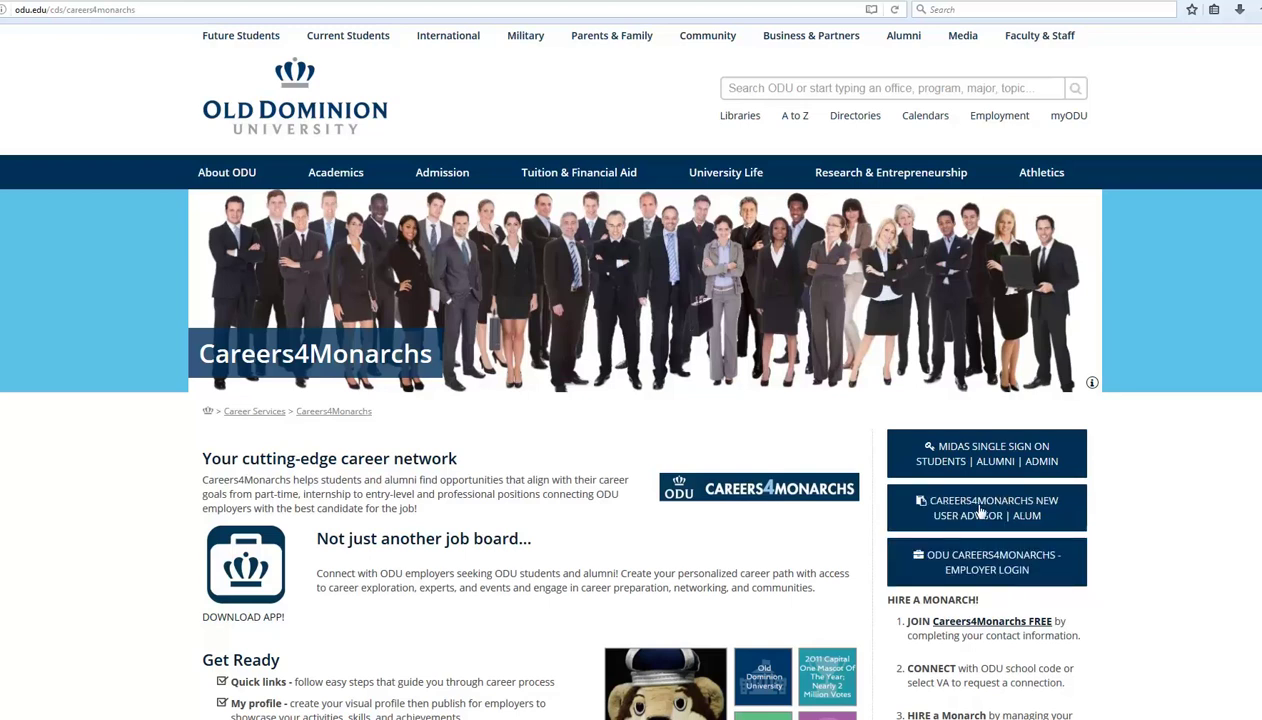
pyautogui.click(1014, 576)
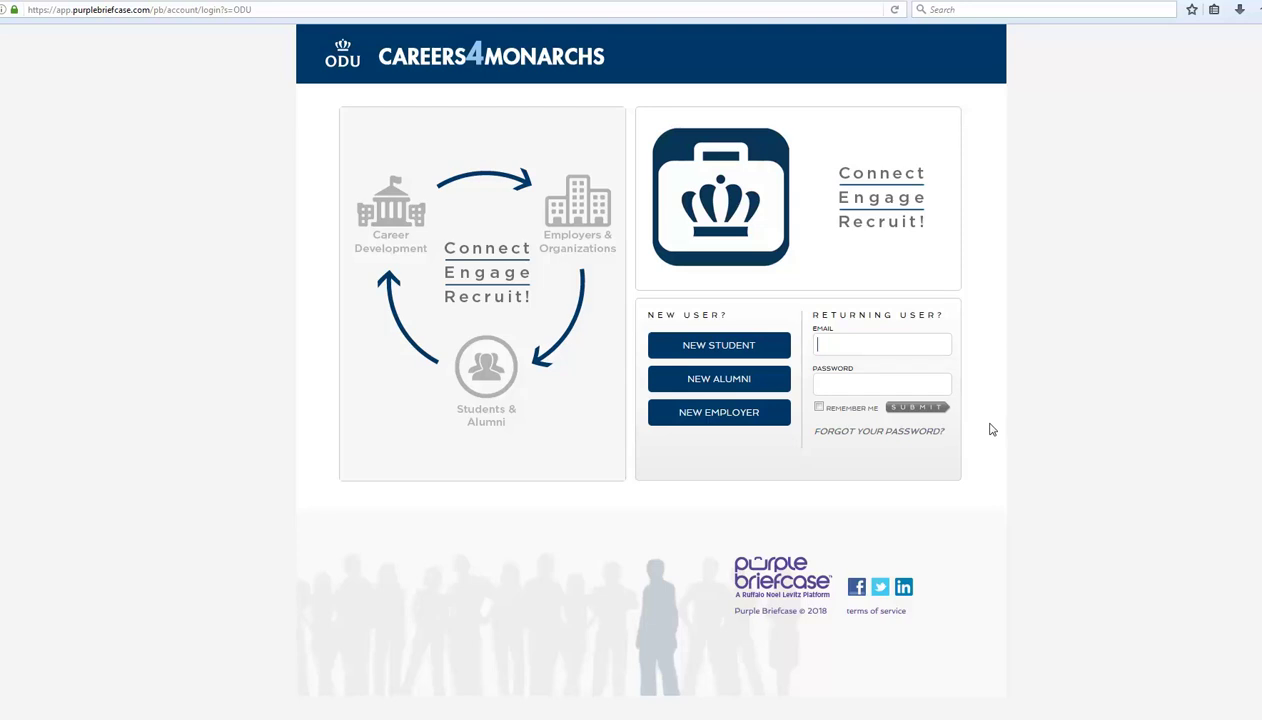
# - Start a New Employer registration from the Purple Briefcase login page
pyautogui.click(739, 424)
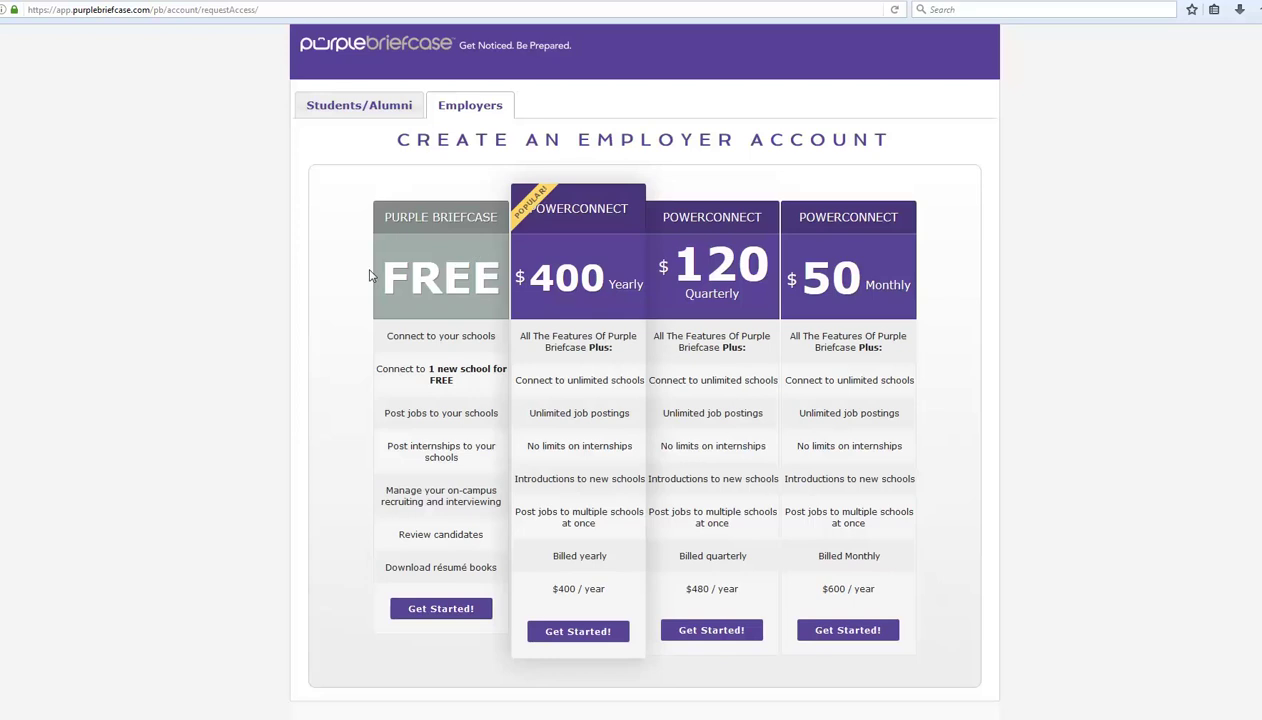
# - Choose the free employer plan and enter ODU- CDS as the company name
pyautogui.click(422, 606)
pyautogui.click(452, 612)
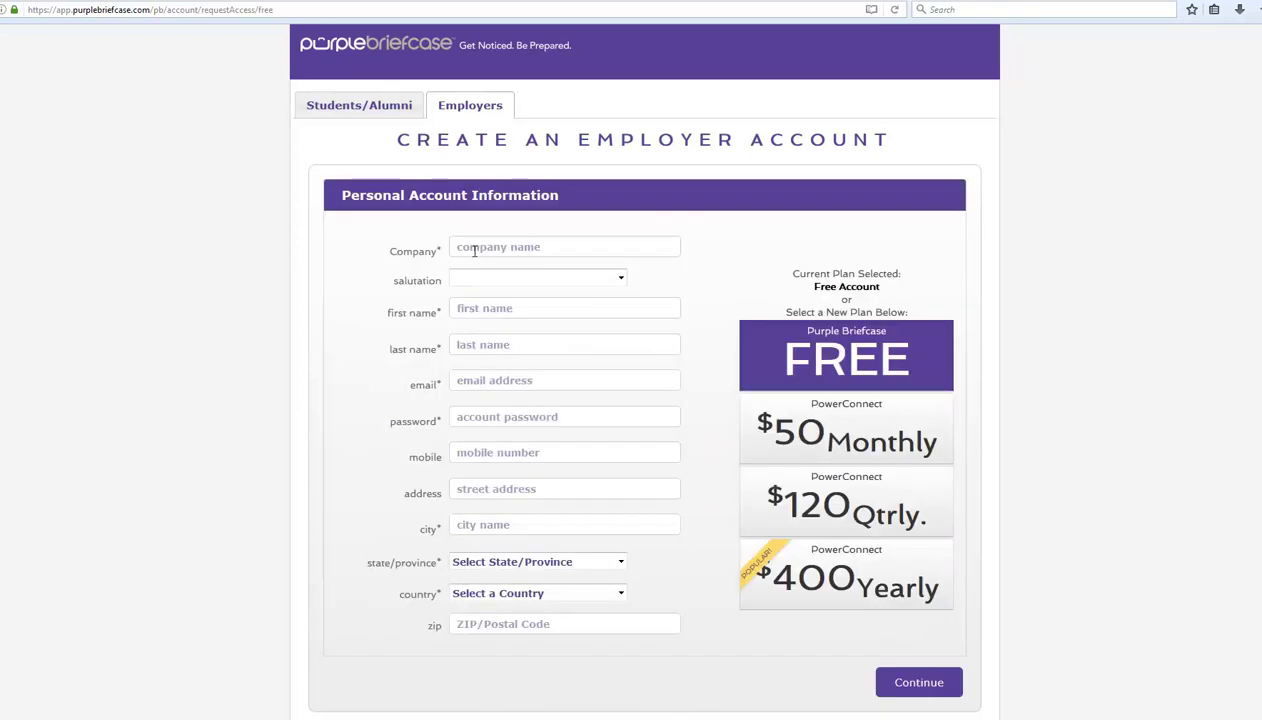
pyautogui.click(474, 246)
pyautogui.write('ODU- ')
pyautogui.write('CD')
pyautogui.write('S')
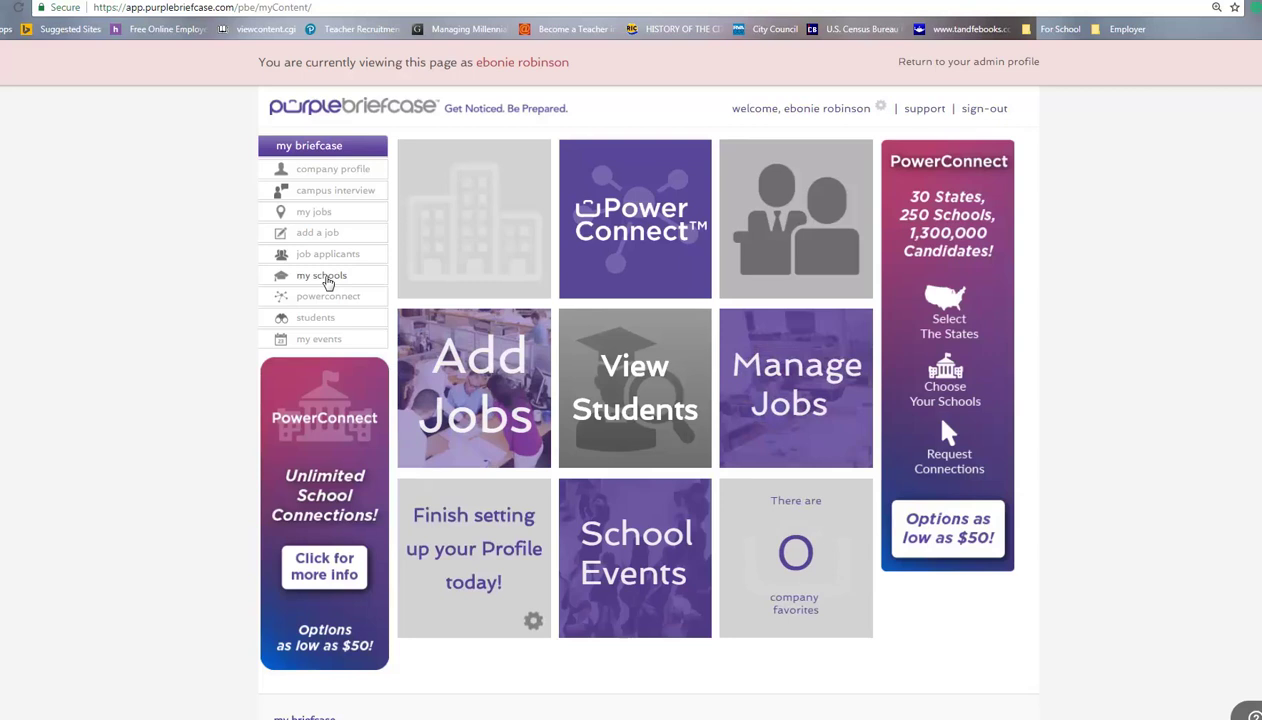
# - Show My Schools with the Old Dominion University connection, school code ODU155
pyautogui.click(322, 276)
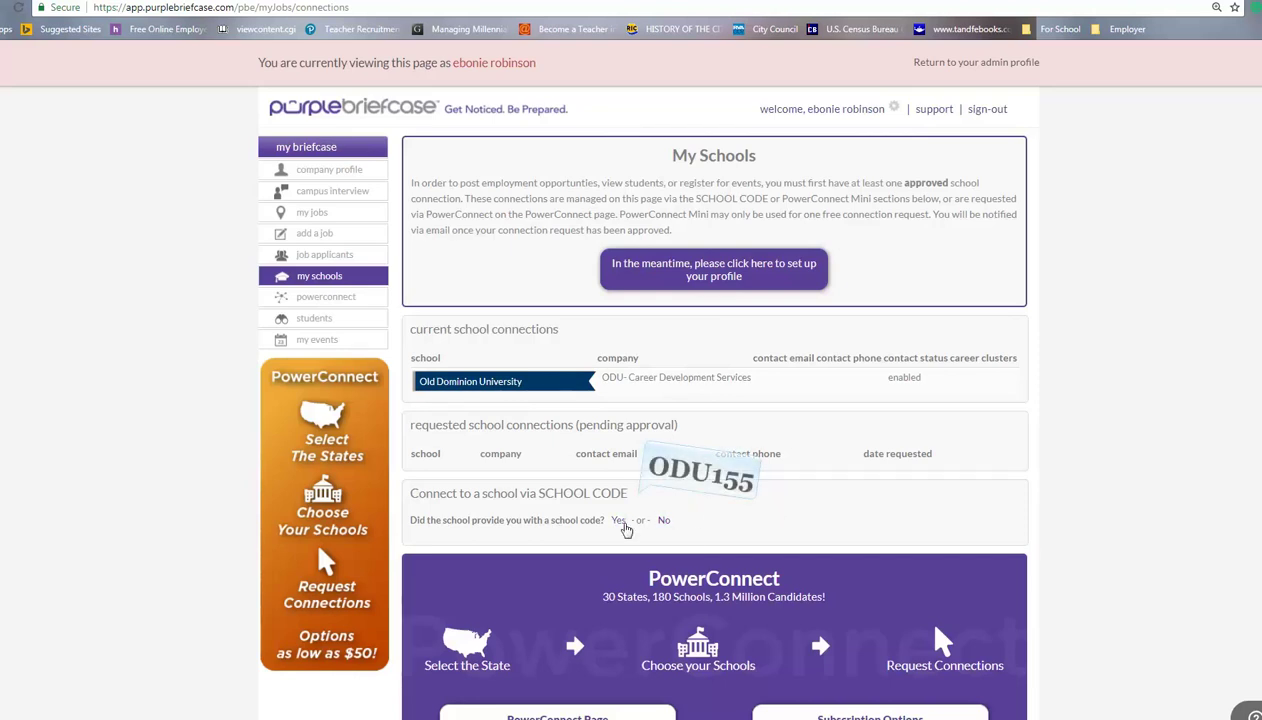
# - Enter school code ODU155 under the school-code option, then clear it unsubmitted
pyautogui.click(619, 521)
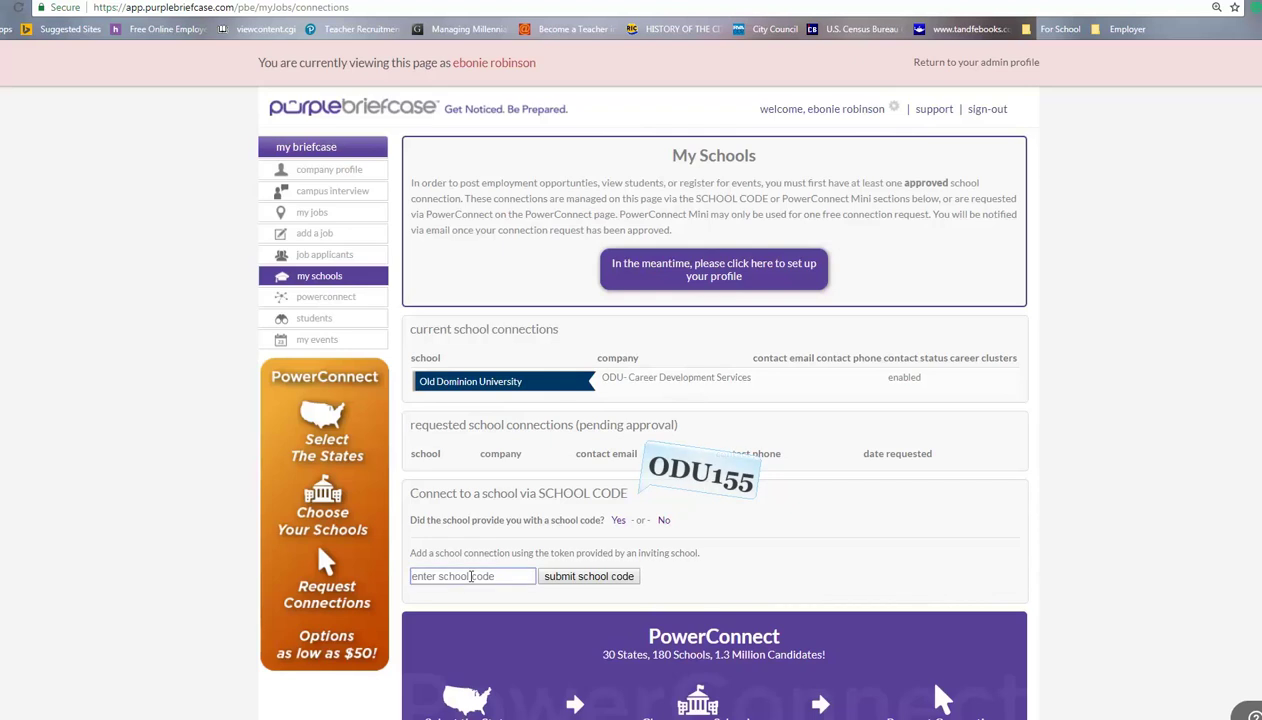
pyautogui.write('ODU155')
pyautogui.moveTo(466, 576); pyautogui.dragTo(354, 576)
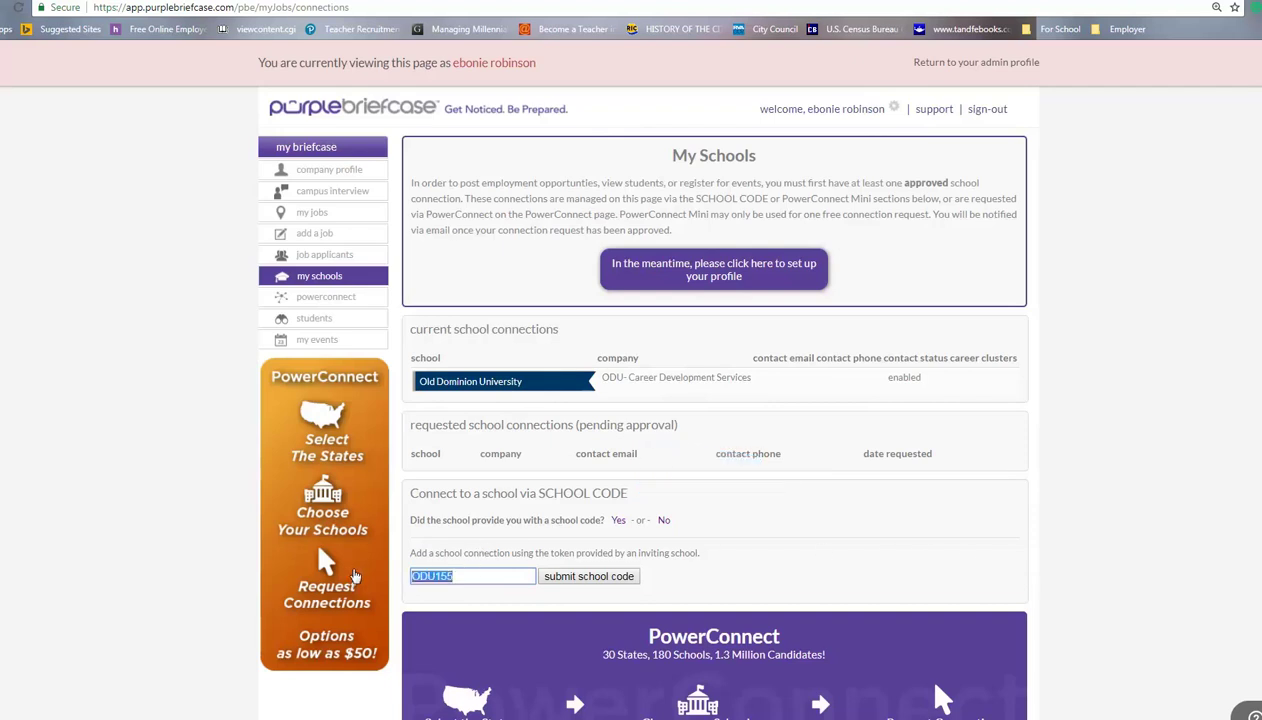
pyautogui.press('BackSpace')
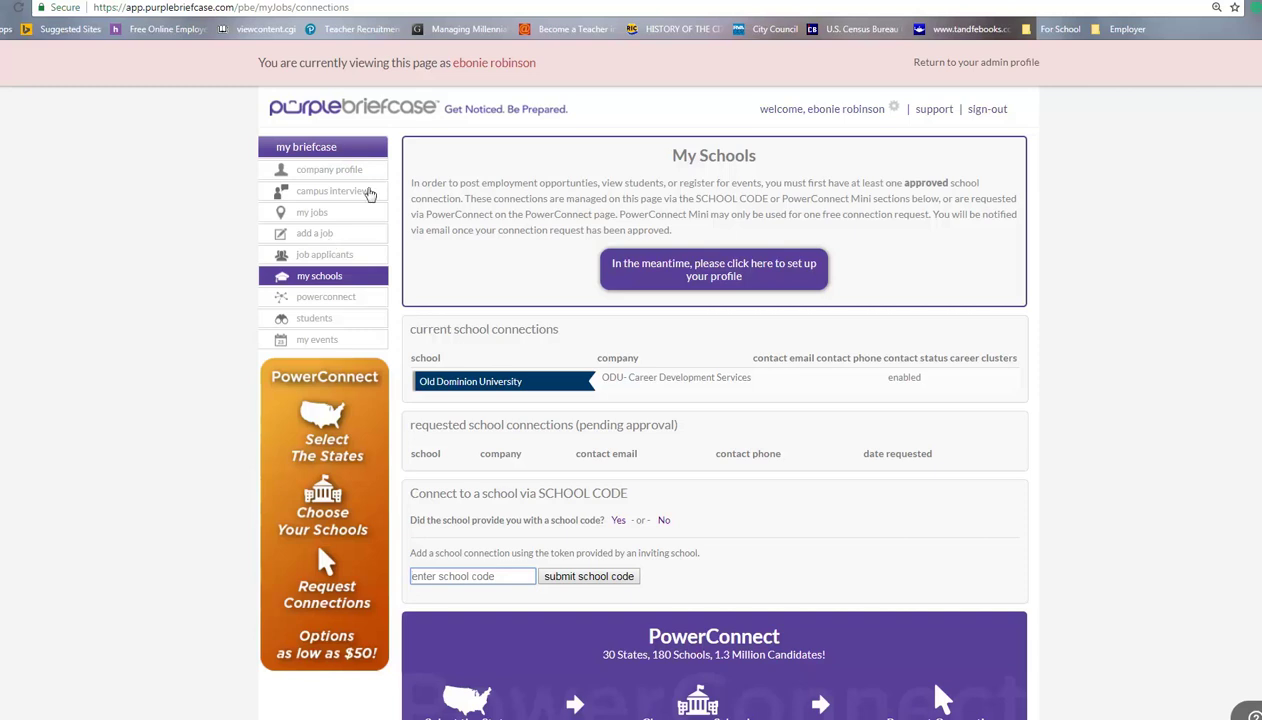
# - Show the My Jobs board with its two published ODU Federal Work Study postings
pyautogui.click(310, 213)
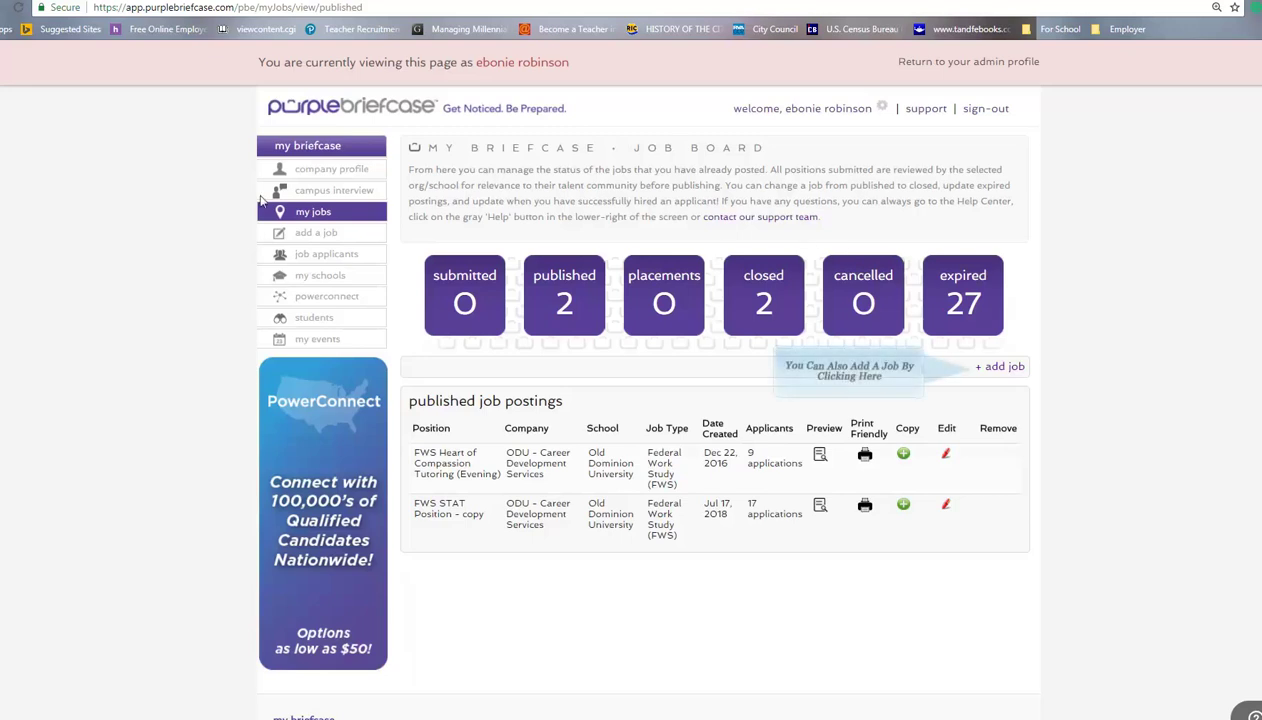
pyautogui.click(316, 234)
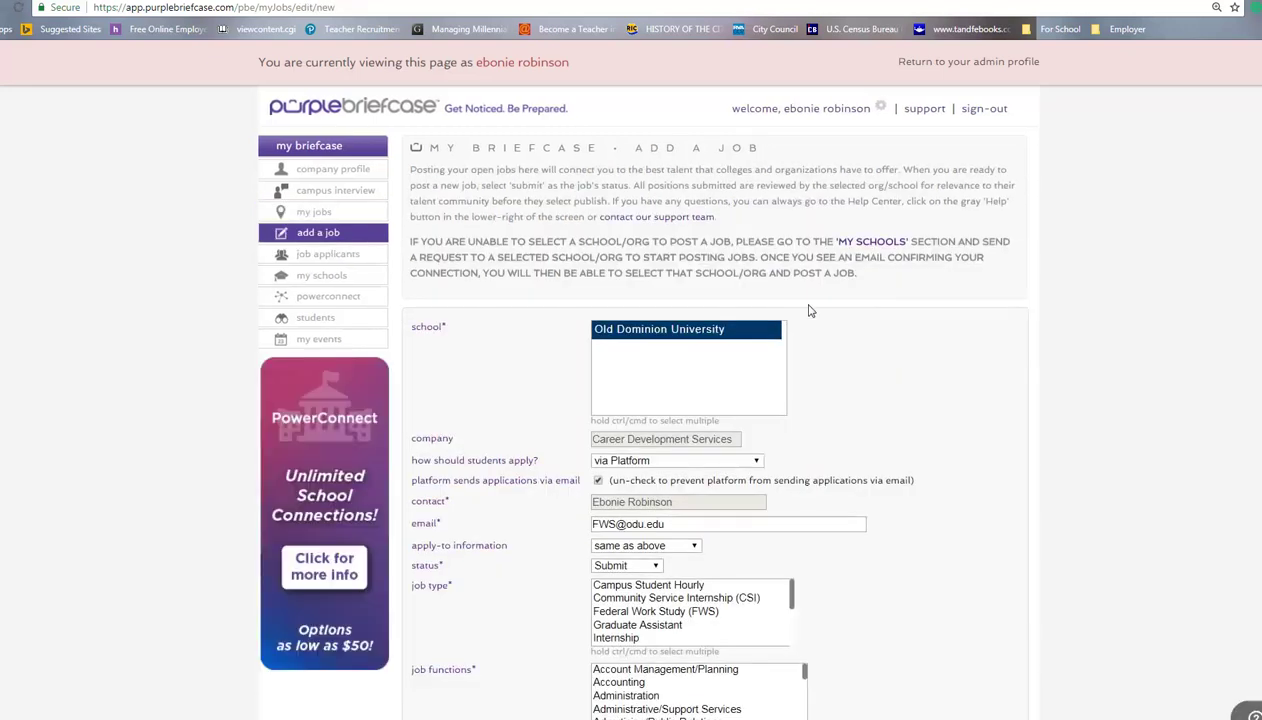
pyautogui.scroll(-2, 797, 302)
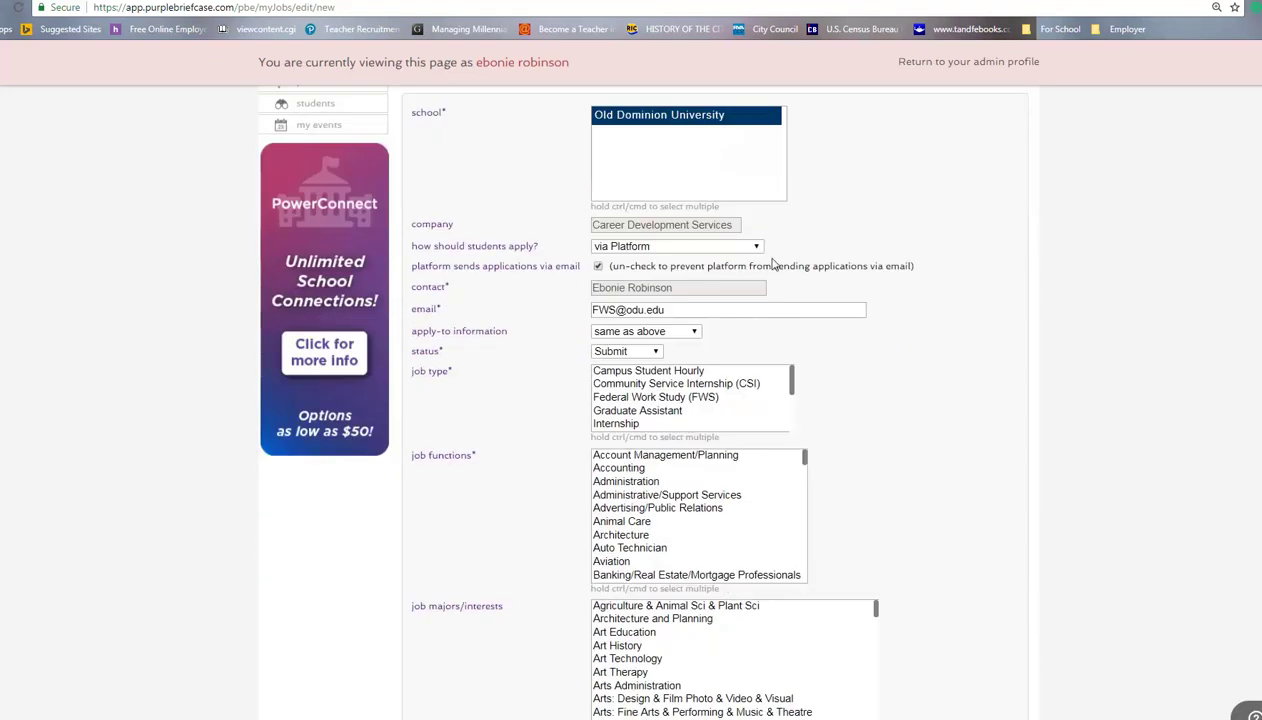
pyautogui.click(675, 394)
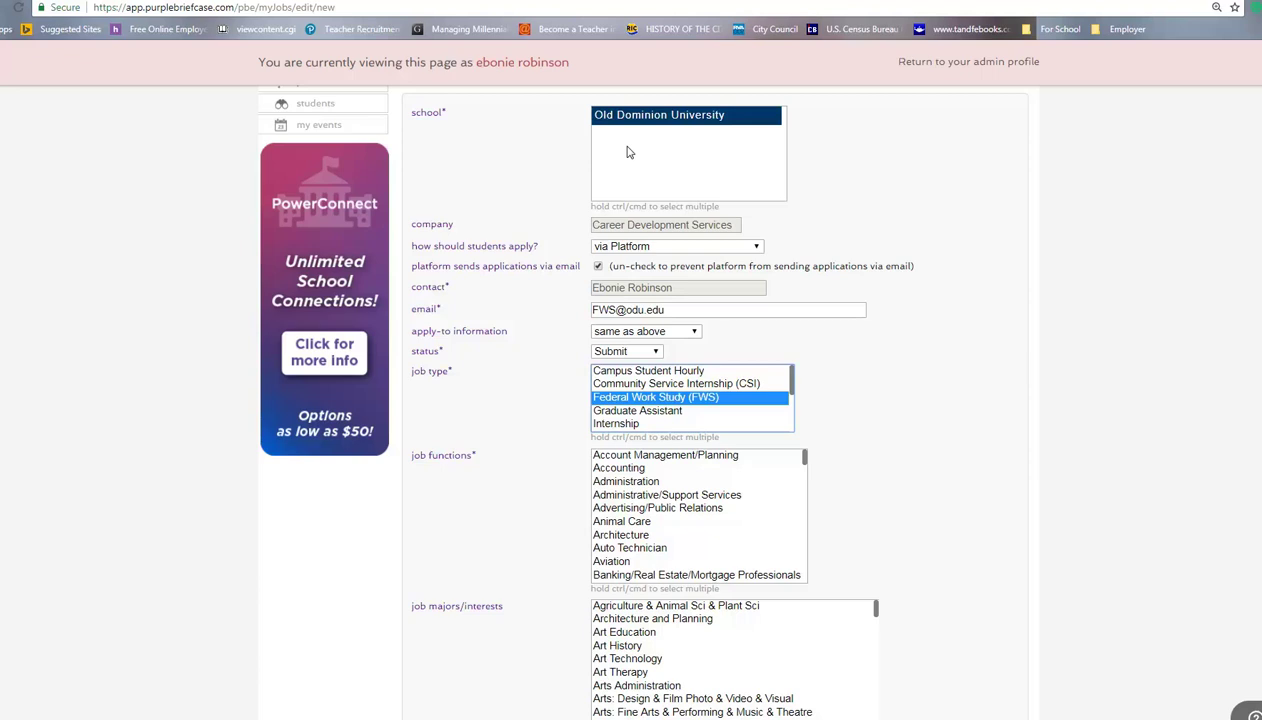
pyautogui.scroll(-1, 930, 465)
pyautogui.scroll(-3, 919, 455)
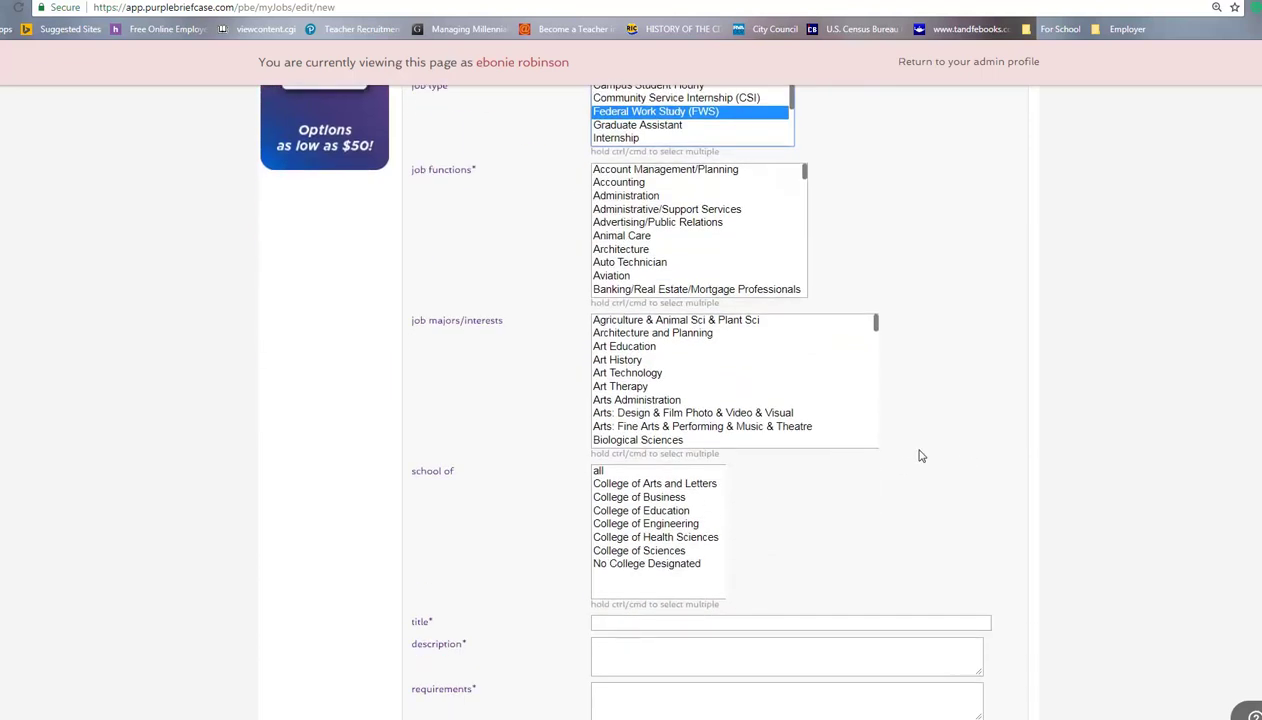
pyautogui.scroll(-2, 916, 445)
pyautogui.scroll(-2, 745, 460)
pyautogui.scroll(-3, 745, 460)
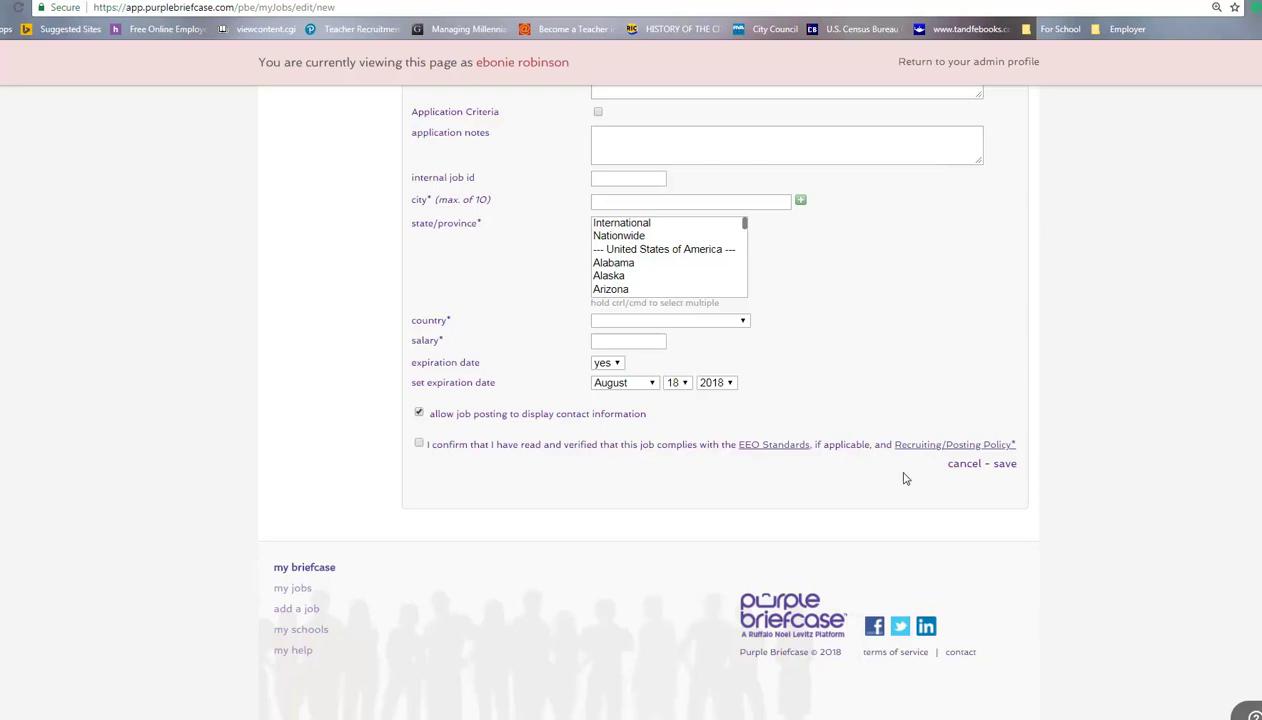
pyautogui.click(1001, 465)
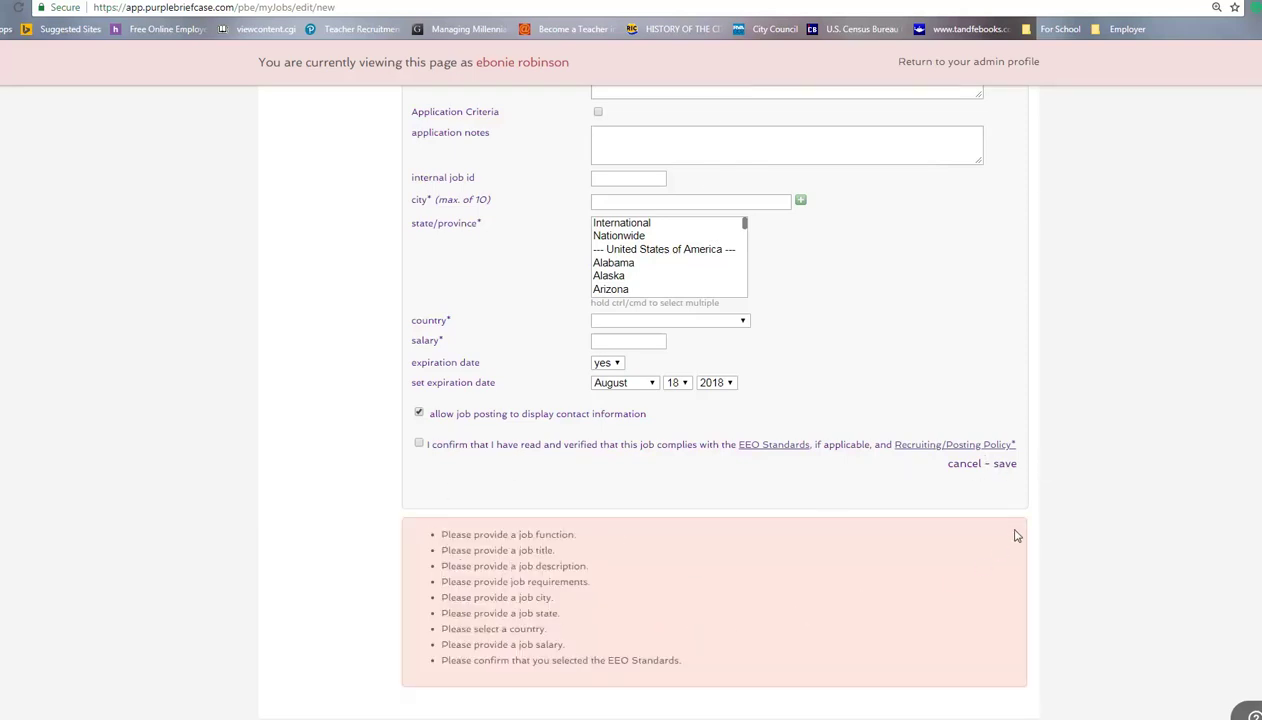
pyautogui.click(957, 465)
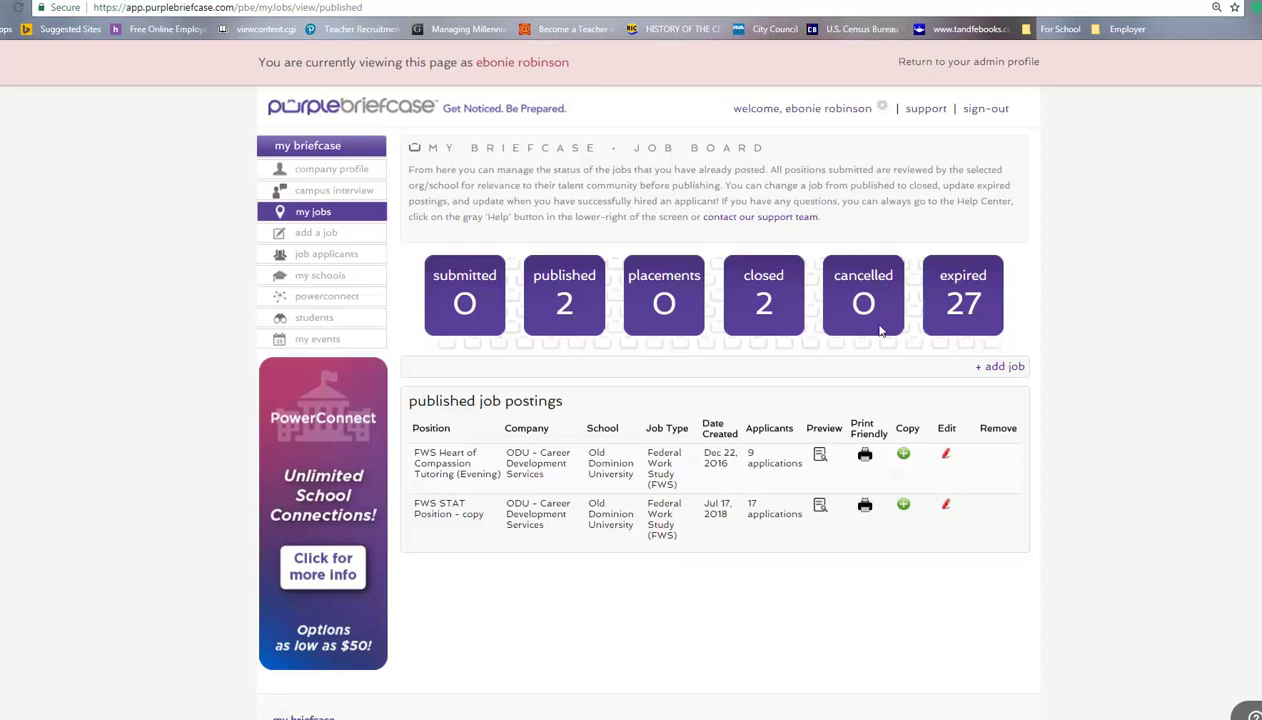
# - Open the expired FWS Heart of Compassion Tutoring (Day) posting in the edit form and review it
pyautogui.click(945, 300)
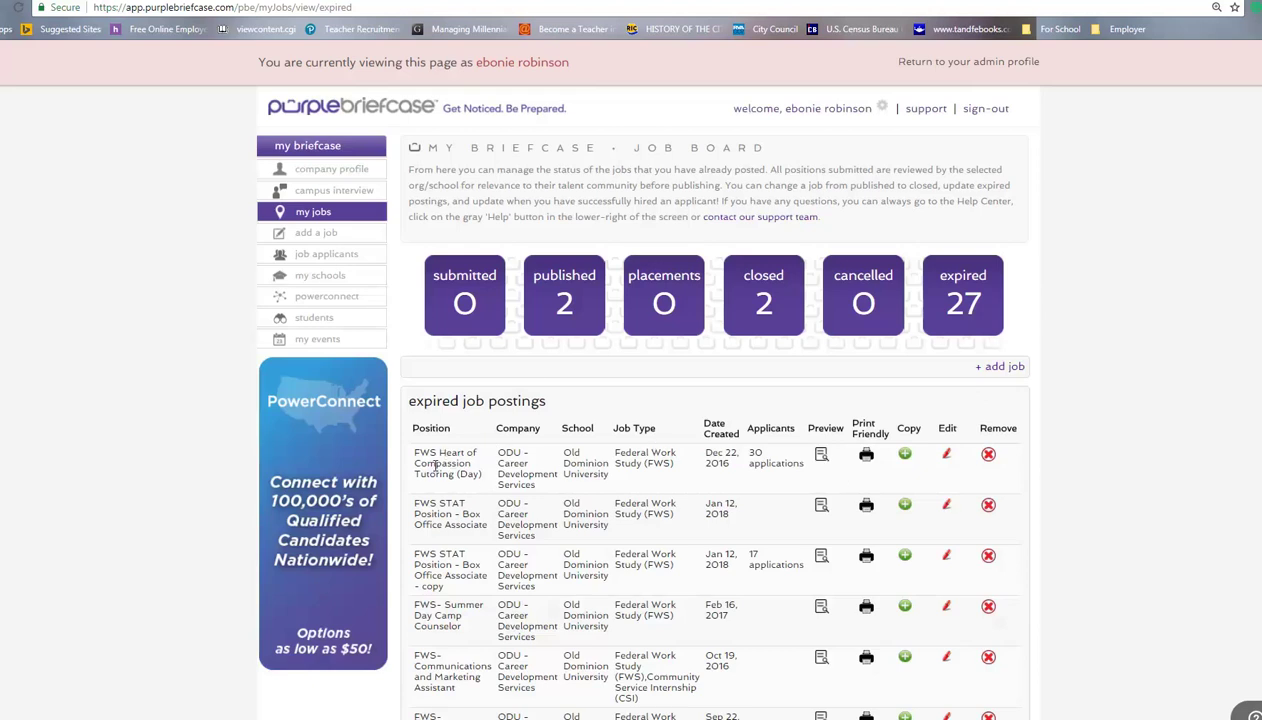
pyautogui.click(947, 456)
pyautogui.scroll(-5, 1051, 455)
pyautogui.scroll(-4, 1051, 458)
pyautogui.scroll(-1, 1051, 458)
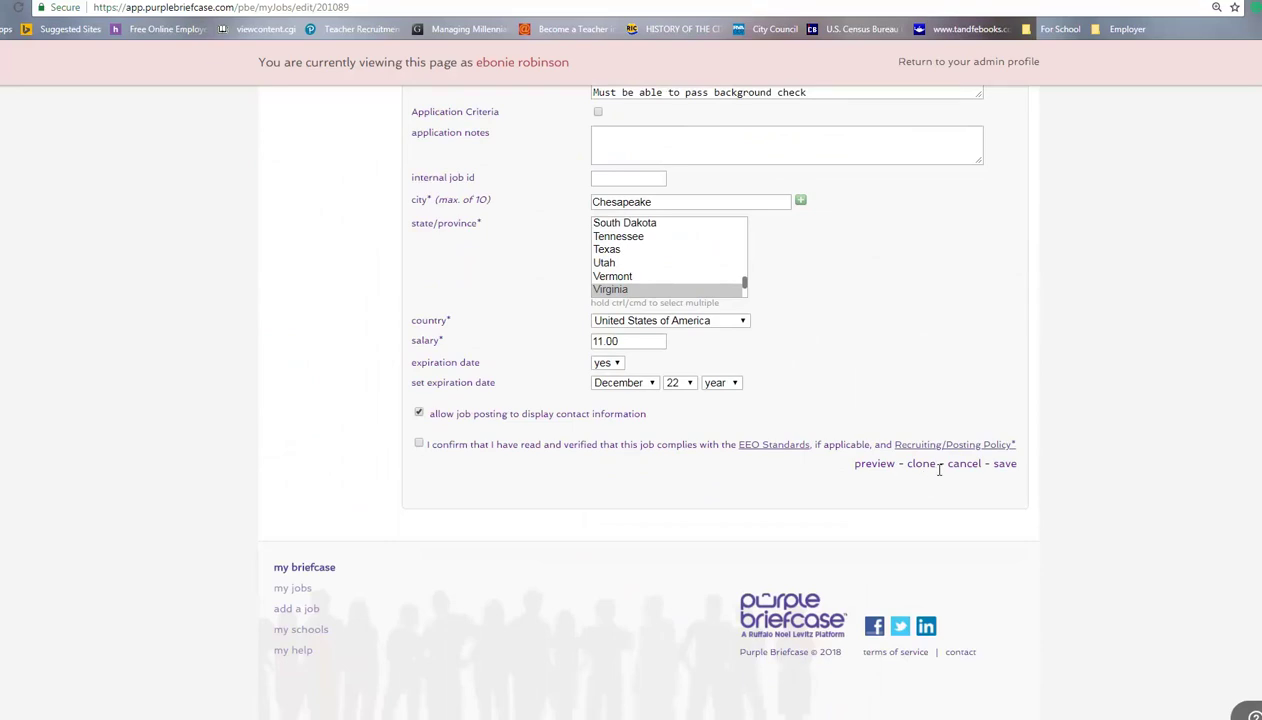
pyautogui.scroll(4, 939, 468)
pyautogui.scroll(6, 941, 470)
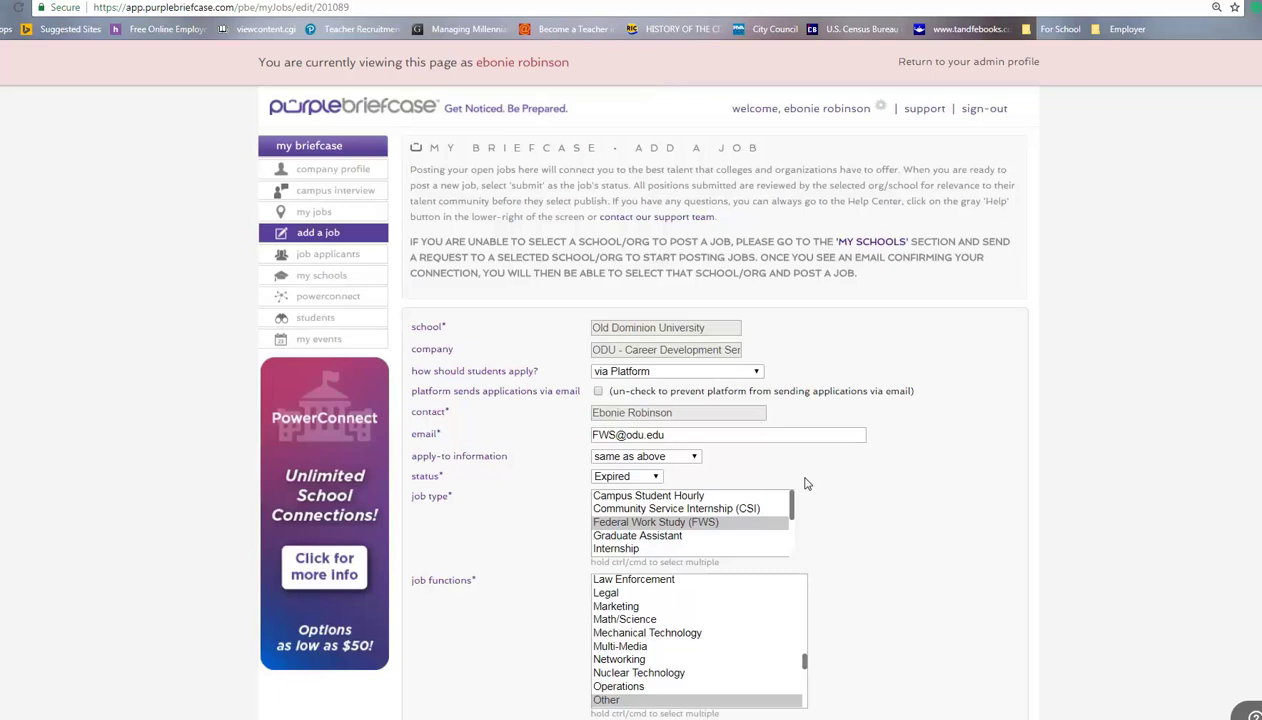
pyautogui.scroll(-4, 913, 508)
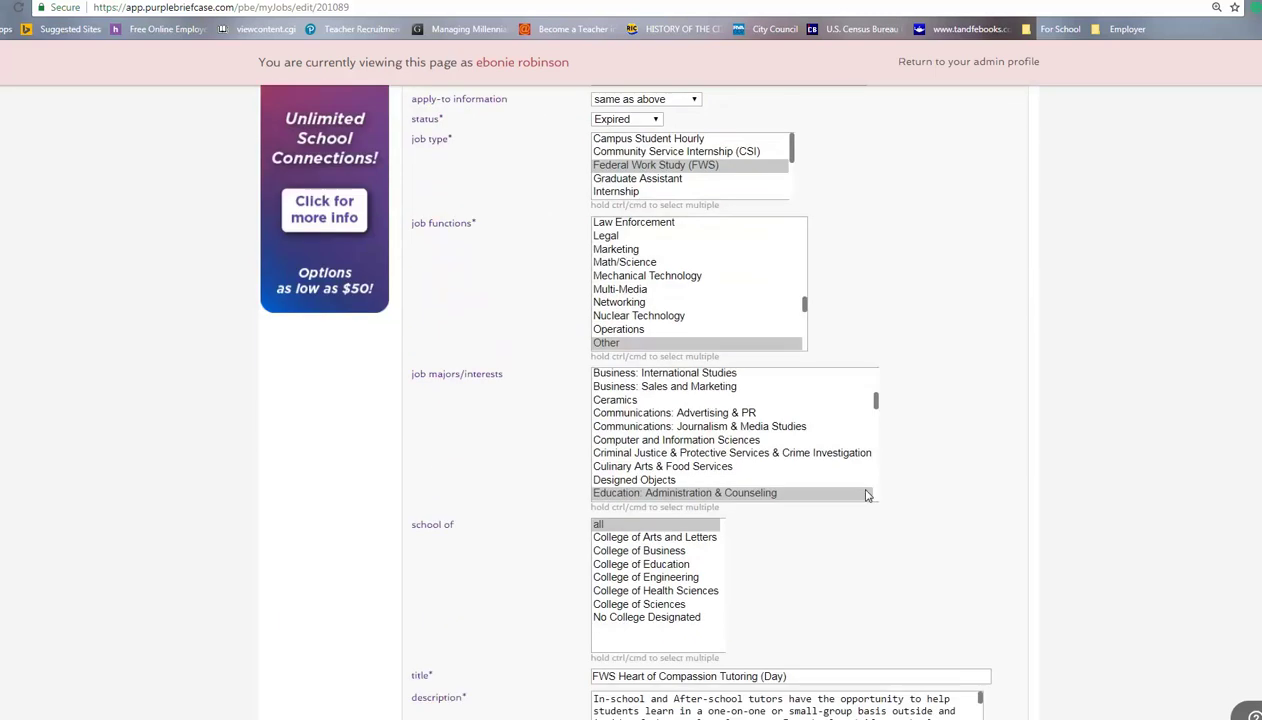
pyautogui.scroll(-3, 827, 494)
pyautogui.scroll(-2, 827, 494)
pyautogui.scroll(-5, 958, 606)
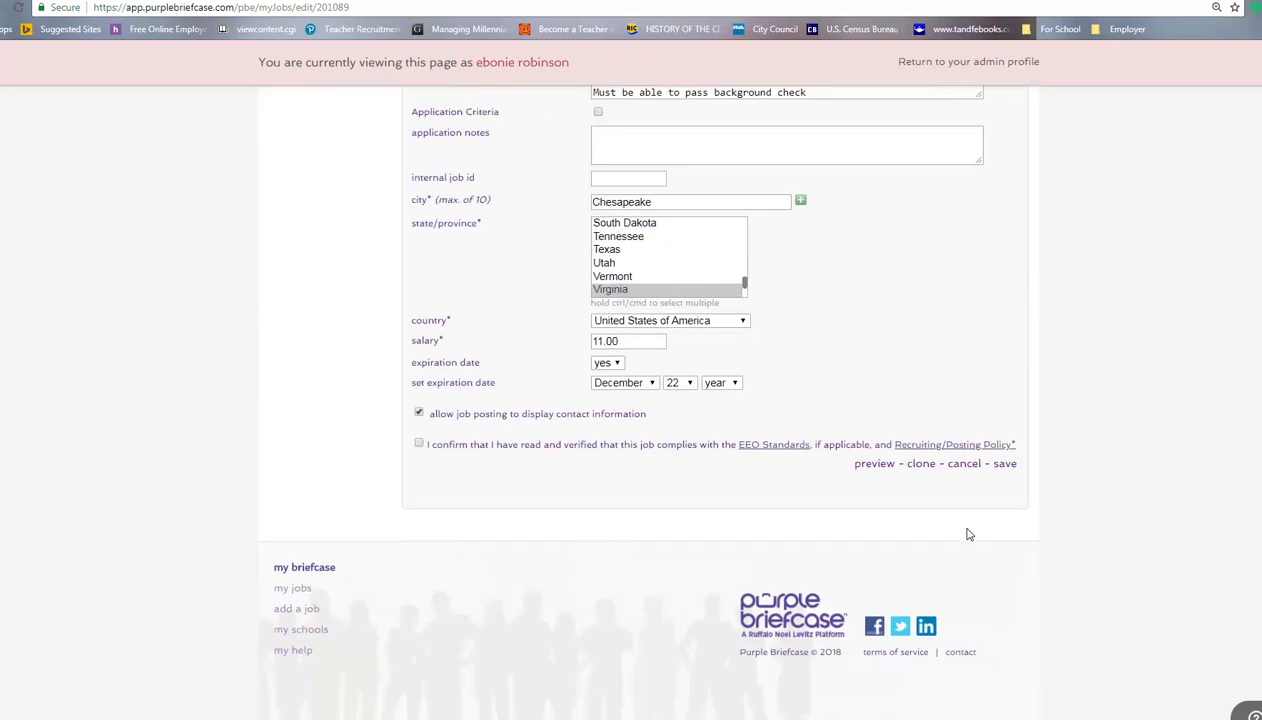
# - Clone the posting and retitle it FWS Heart of Compassion Tutoring (Day) - Fall 2018
pyautogui.click(922, 465)
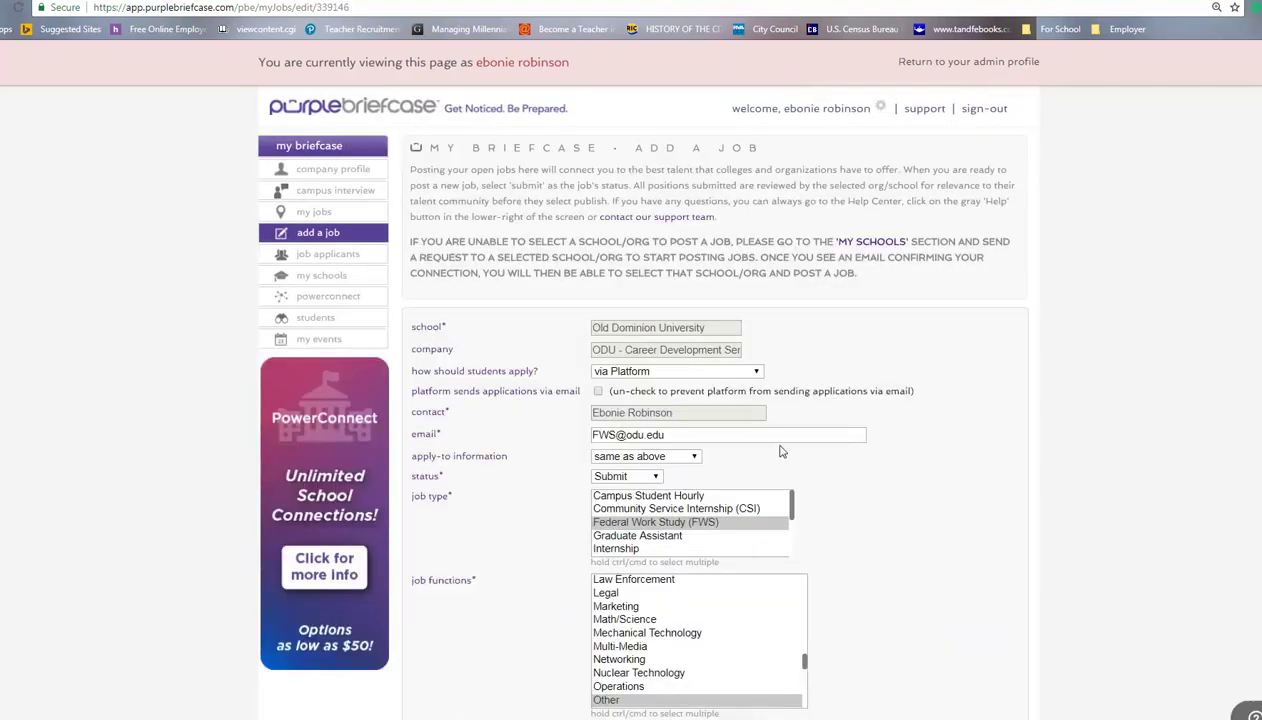
pyautogui.scroll(-2, 713, 505)
pyautogui.scroll(-4, 876, 484)
pyautogui.scroll(-4, 876, 484)
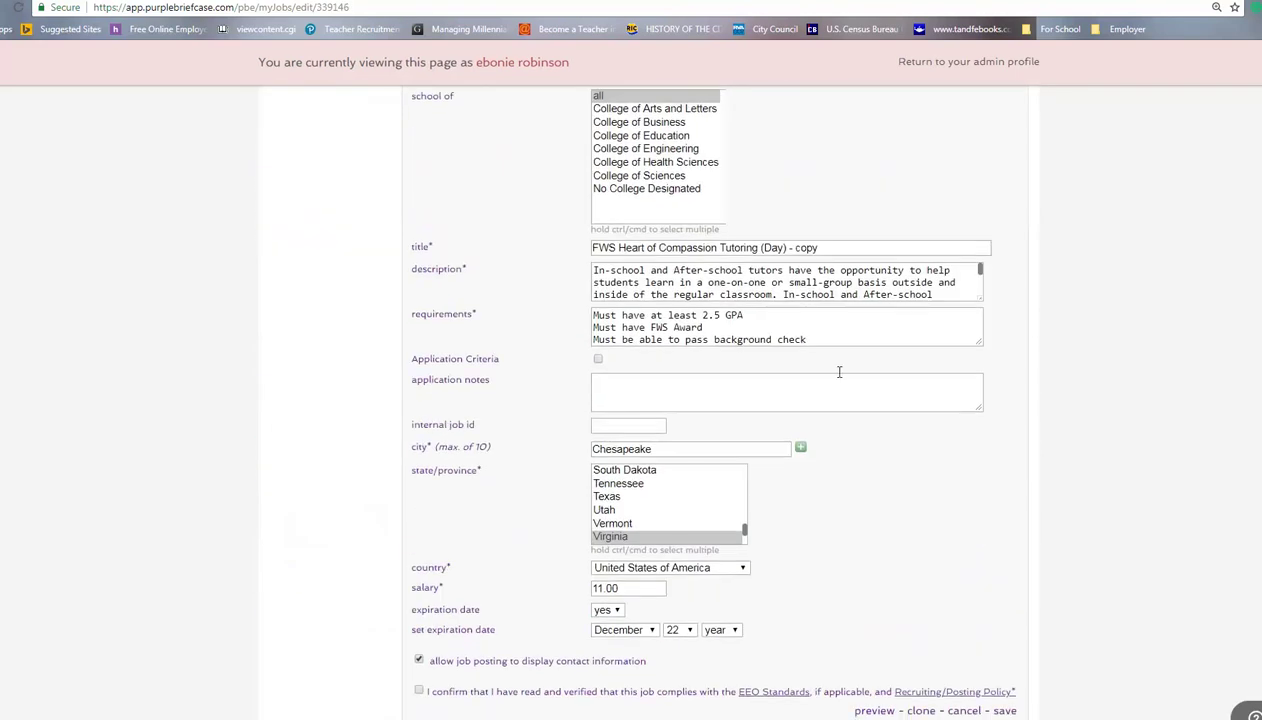
pyautogui.moveTo(842, 243); pyautogui.dragTo(802, 247)
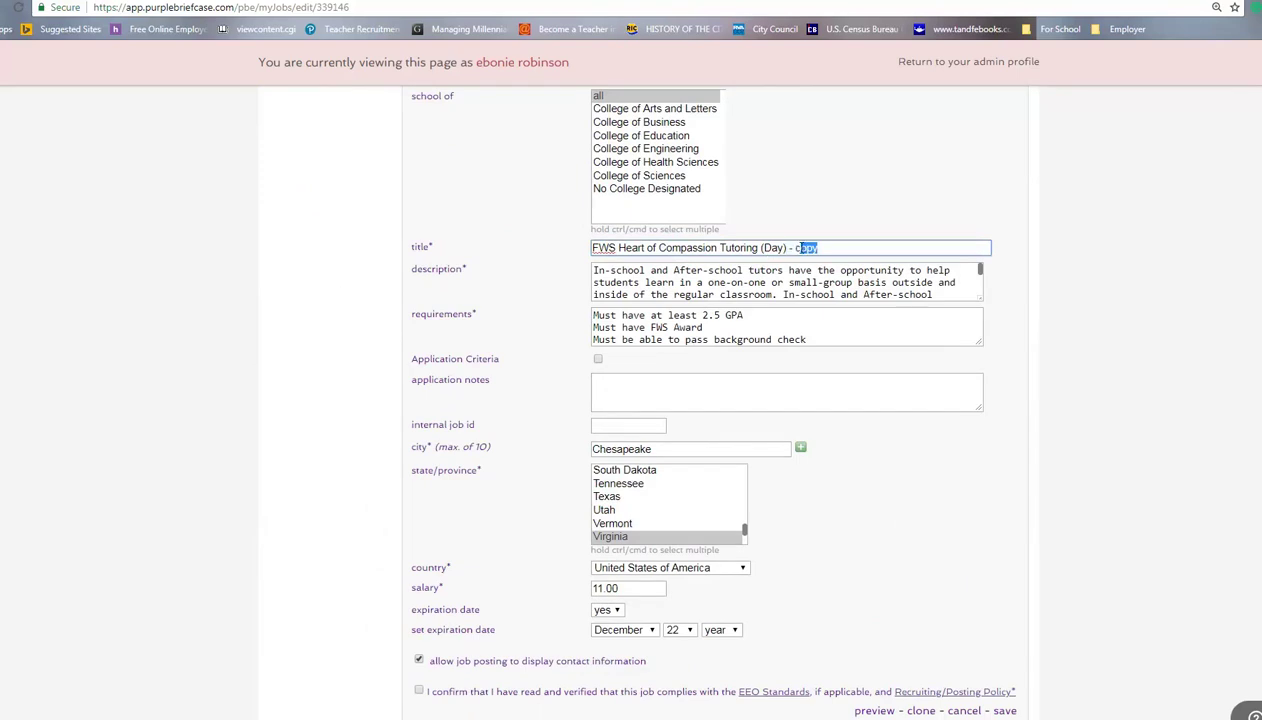
pyautogui.write('Fall ')
pyautogui.write('2018')
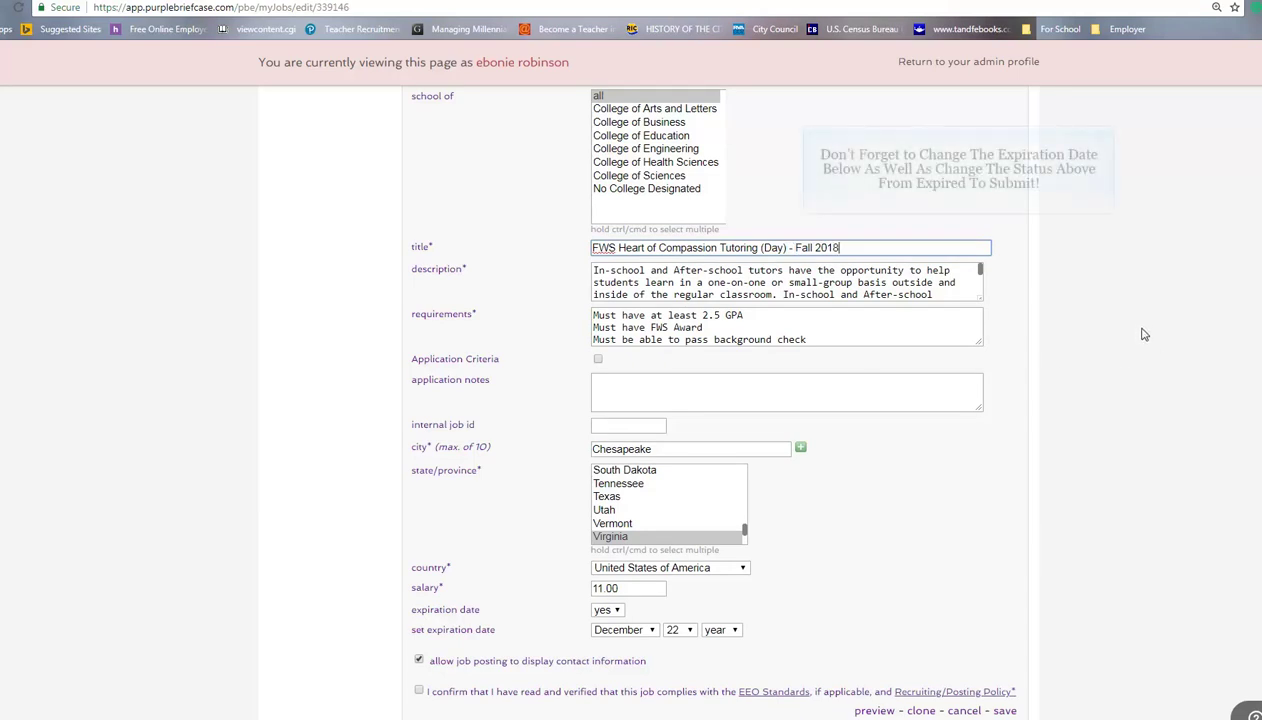
# - Save the cloned job and confirm it complies with EEO standards
pyautogui.scroll(4, 1145, 340)
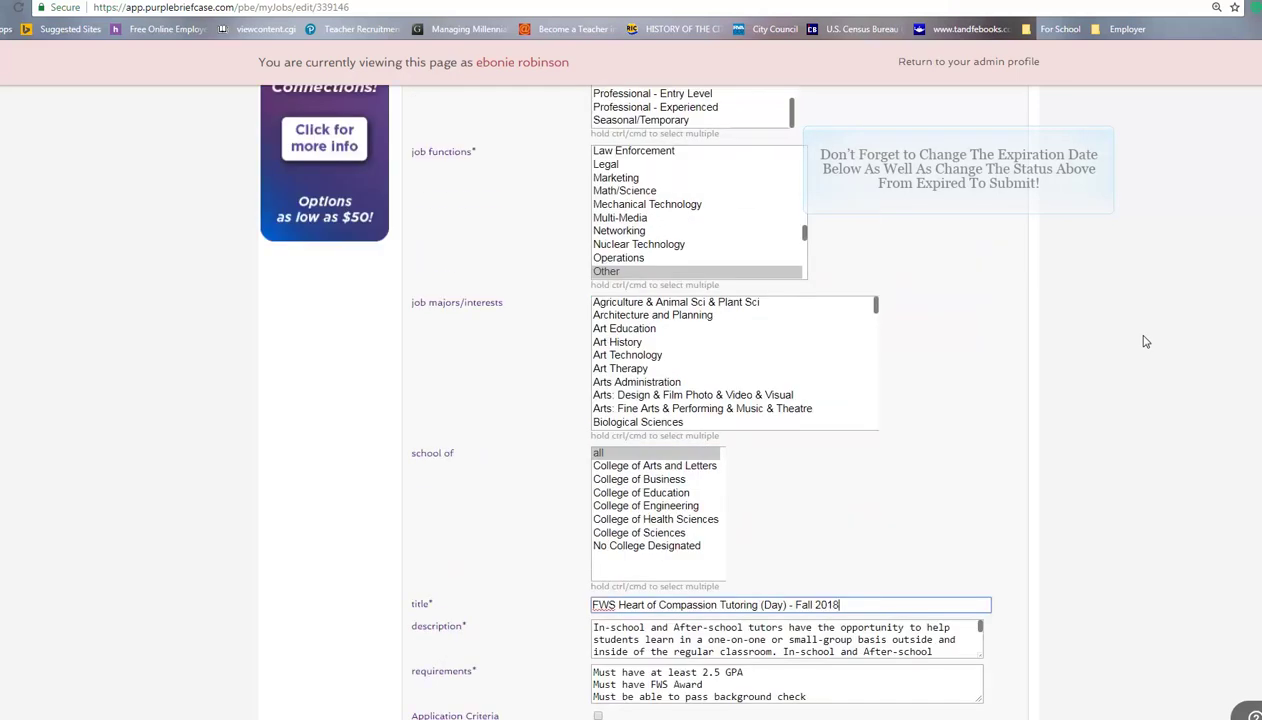
pyautogui.scroll(2, 1145, 341)
pyautogui.scroll(2, 1143, 338)
pyautogui.scroll(-8, 1143, 338)
pyautogui.scroll(-2, 1141, 352)
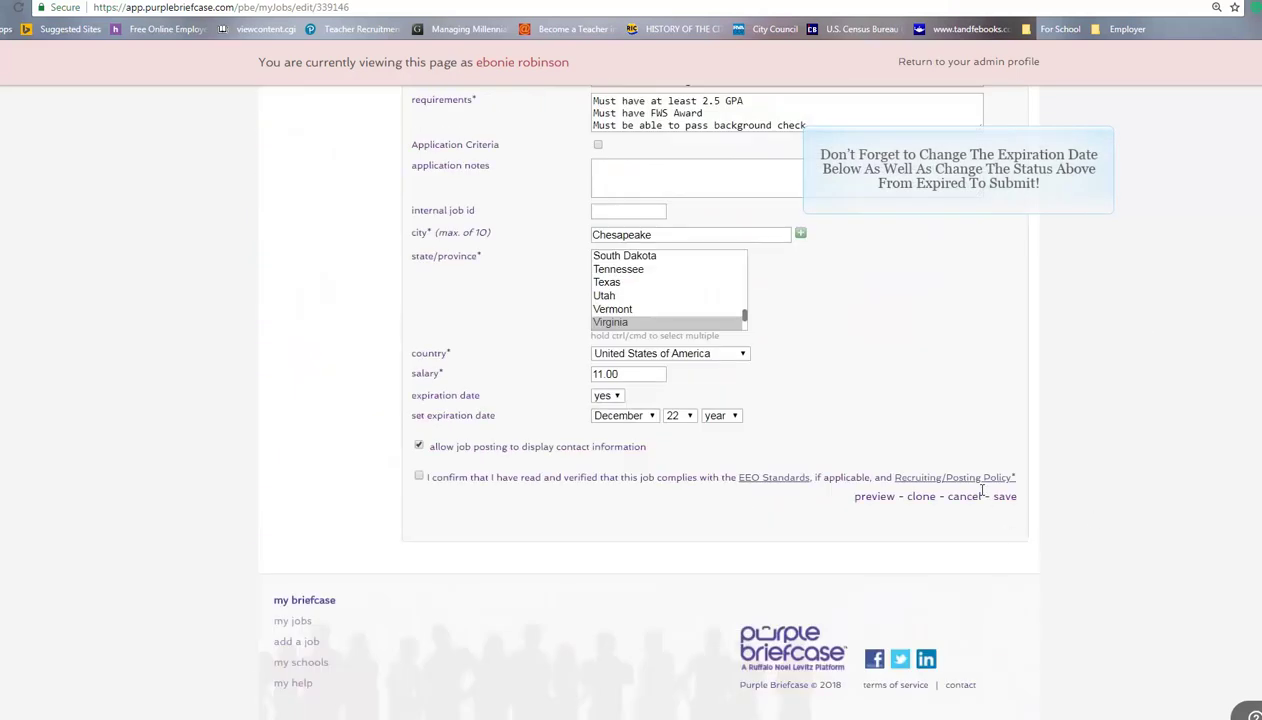
pyautogui.click(1004, 496)
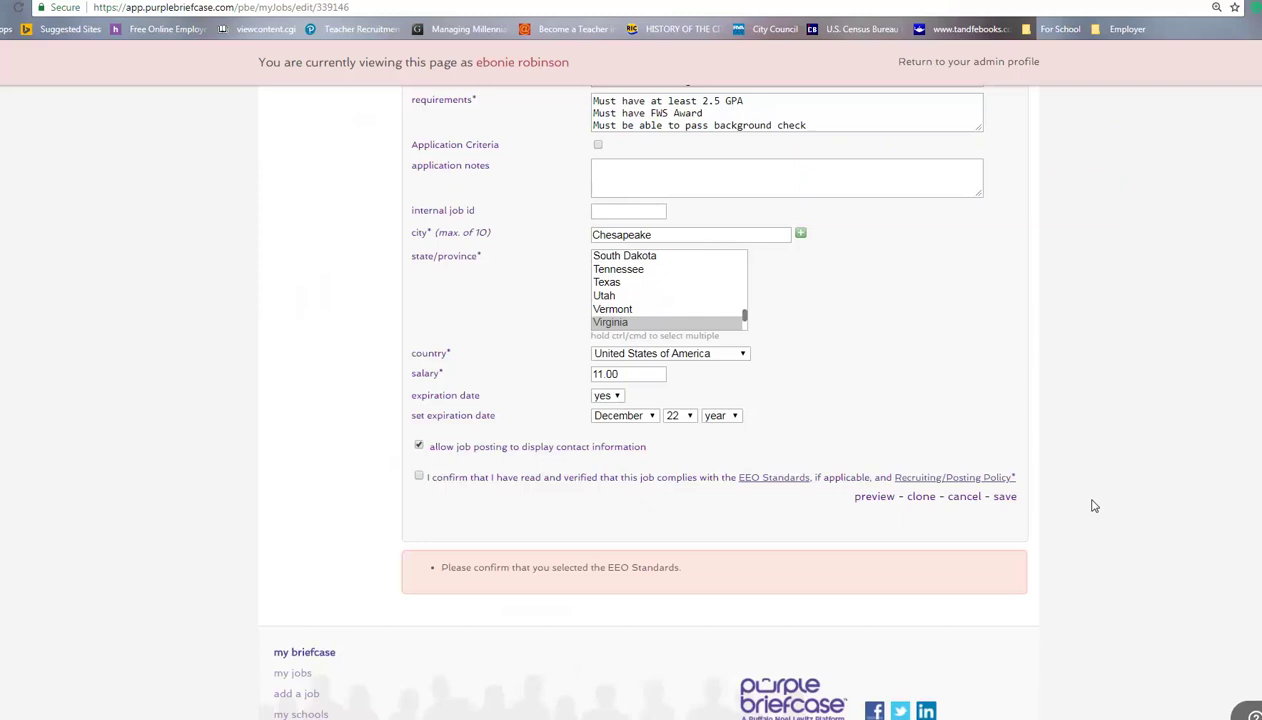
pyautogui.click(418, 476)
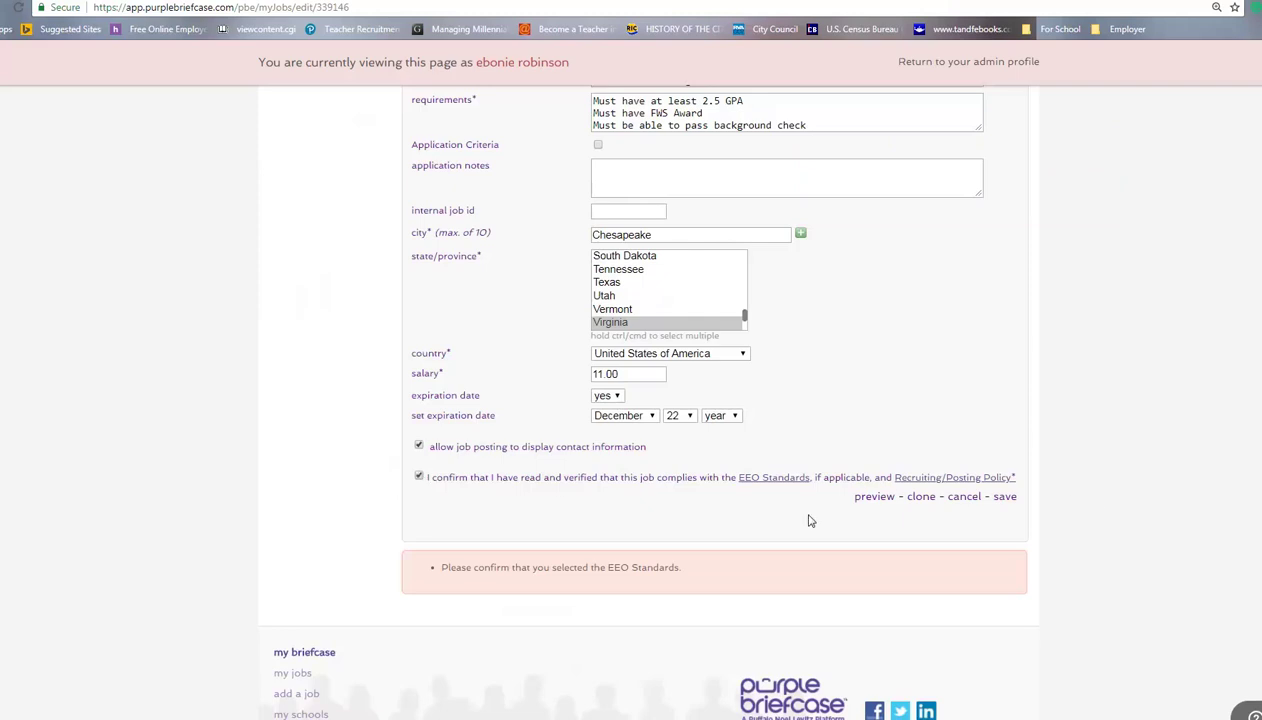
# - Save the job again to submit it for approval
pyautogui.click(1001, 498)
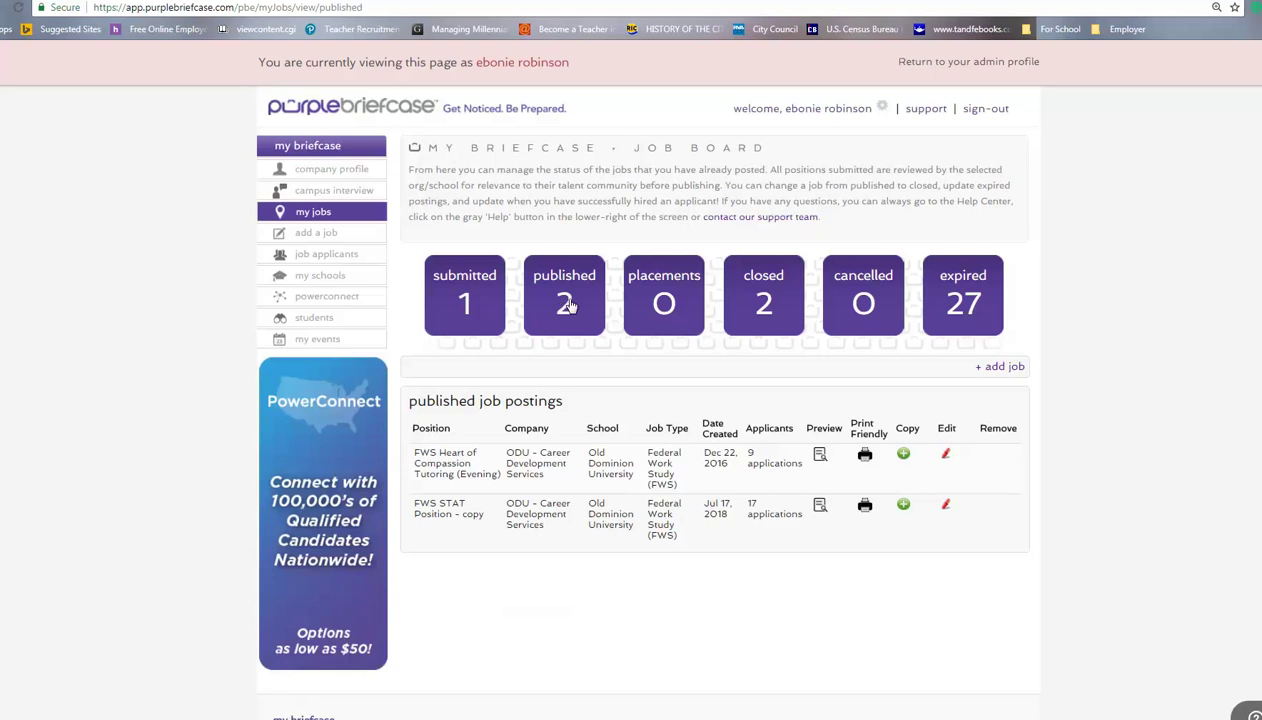
# - Bring up the job applicants tracking list
pyautogui.click(324, 254)
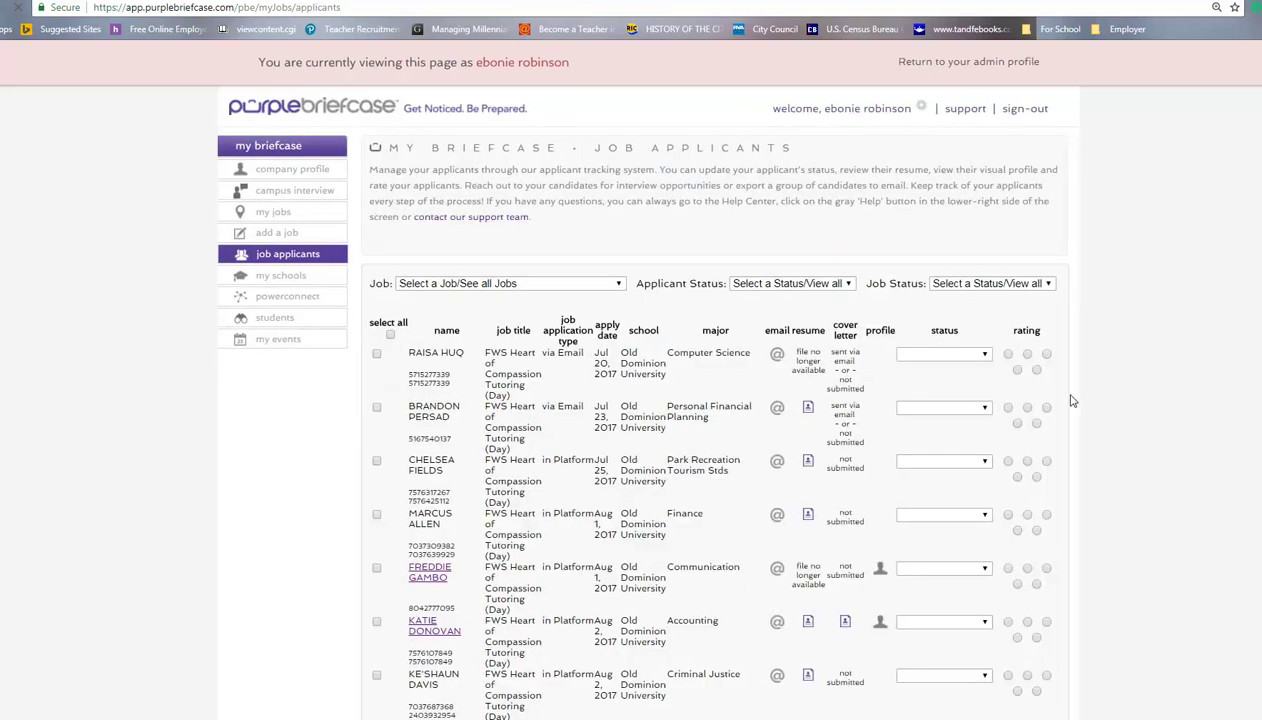
pyautogui.scroll(-5, 1045, 390)
pyautogui.scroll(-5, 1040, 383)
pyautogui.scroll(-5, 1040, 383)
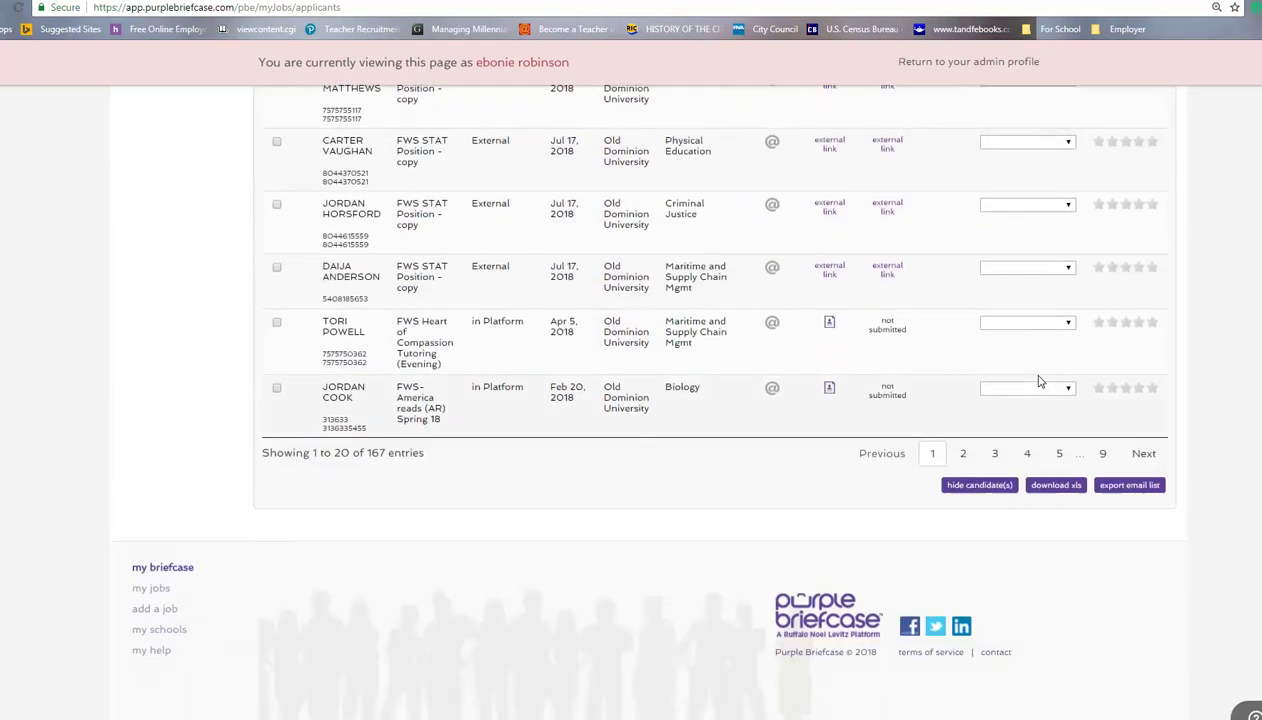
pyautogui.scroll(2, 1040, 382)
pyautogui.scroll(5, 1040, 382)
pyautogui.scroll(5, 1040, 380)
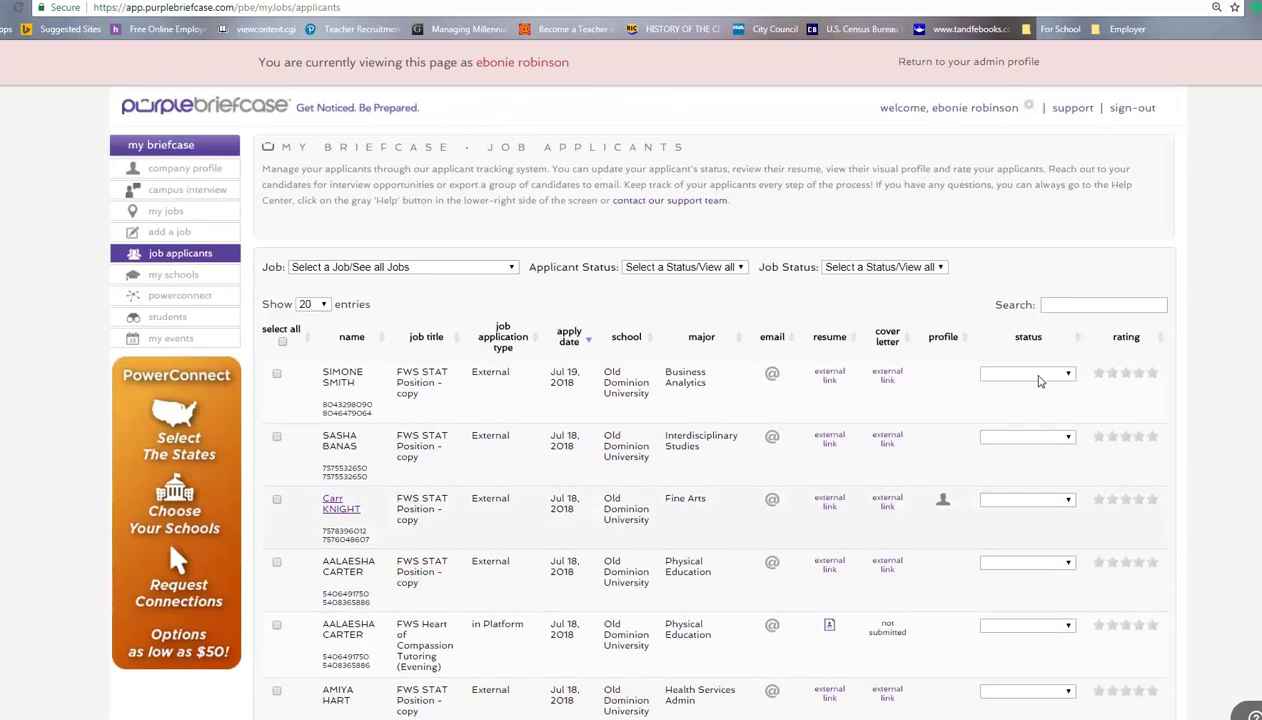
# - Filter applicants to FWS Heart of Compassion Tutoring (Evening) and view the first applicant's status options
pyautogui.click(475, 270)
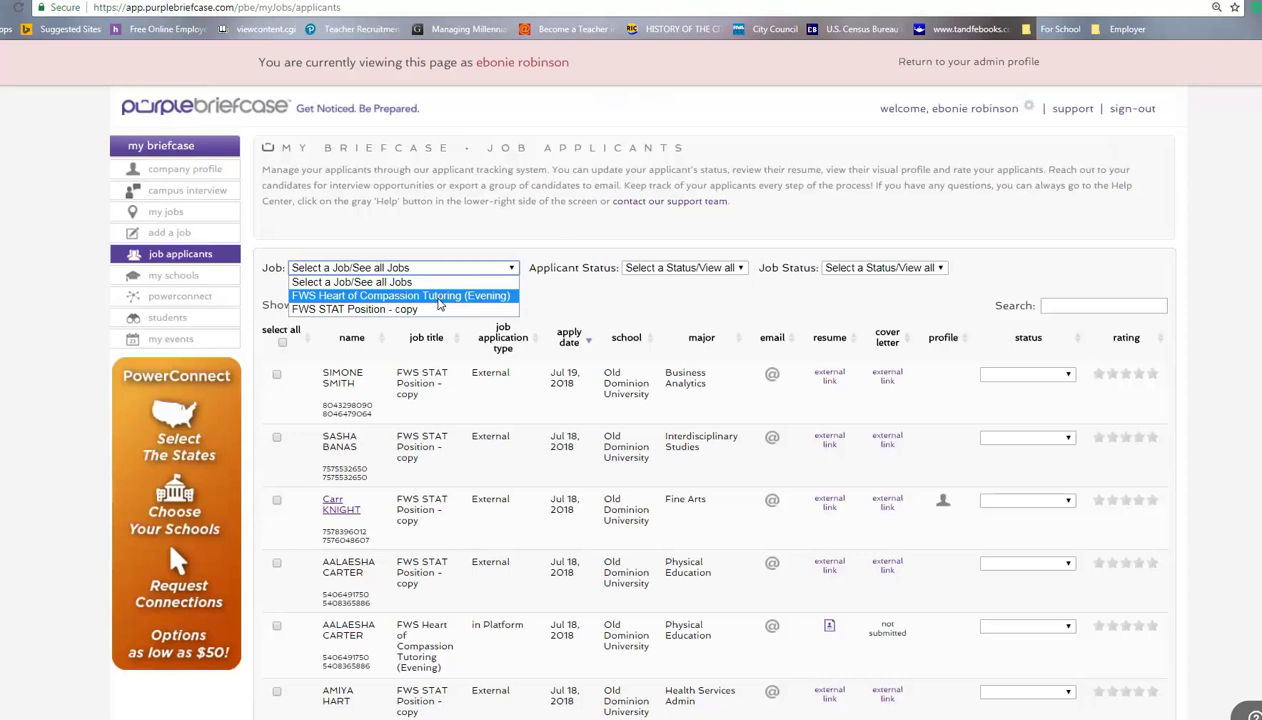
pyautogui.click(438, 296)
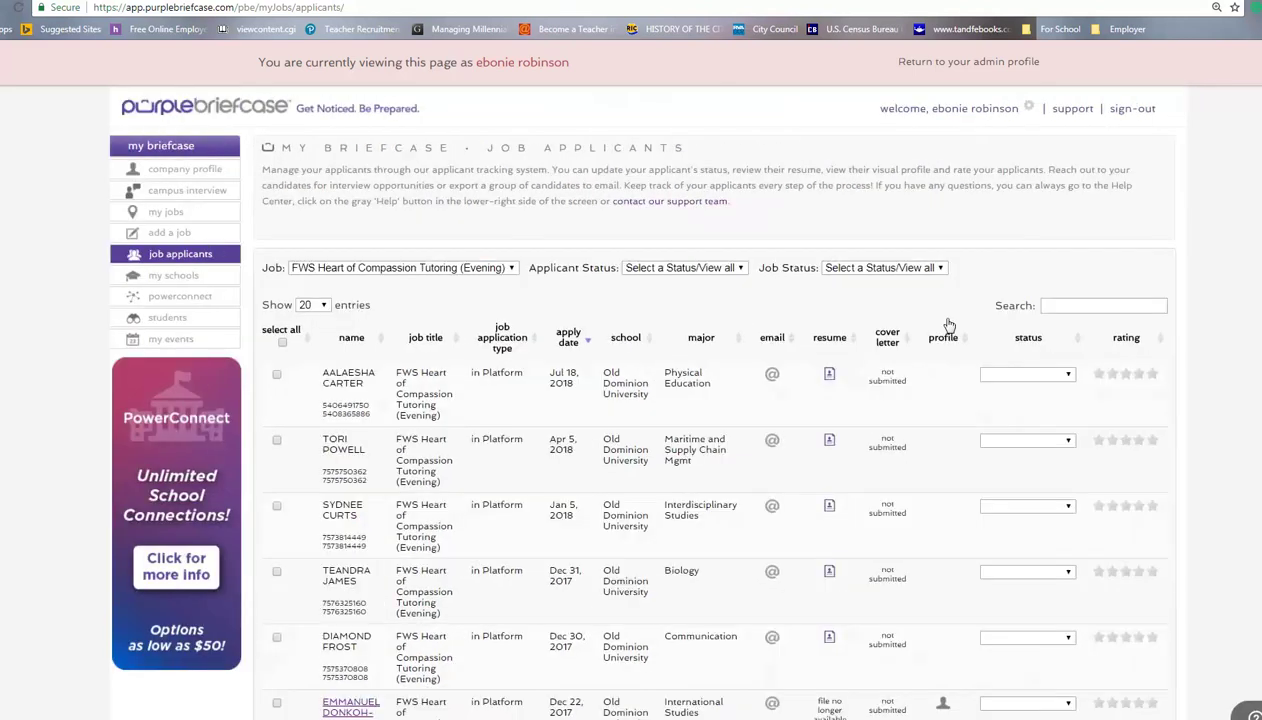
pyautogui.scroll(-3, 940, 338)
pyautogui.scroll(-3, 940, 338)
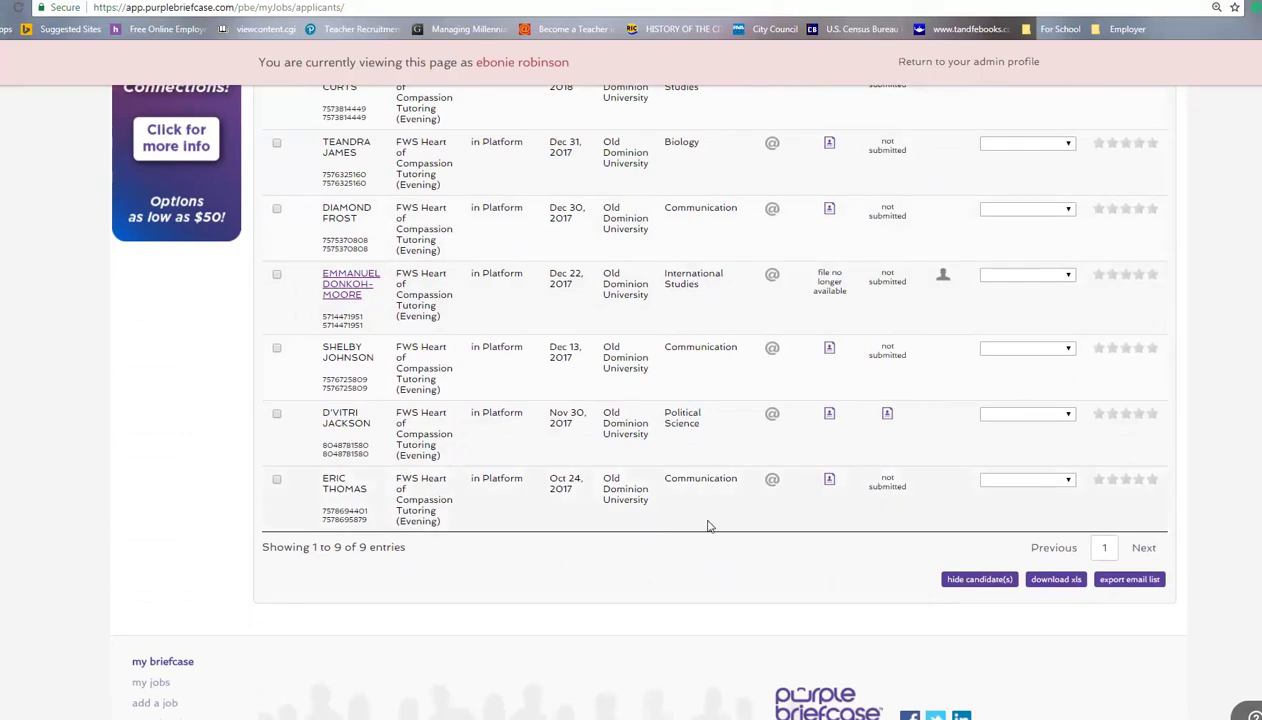
pyautogui.scroll(1, 706, 524)
pyautogui.scroll(2, 706, 524)
pyautogui.scroll(1, 845, 487)
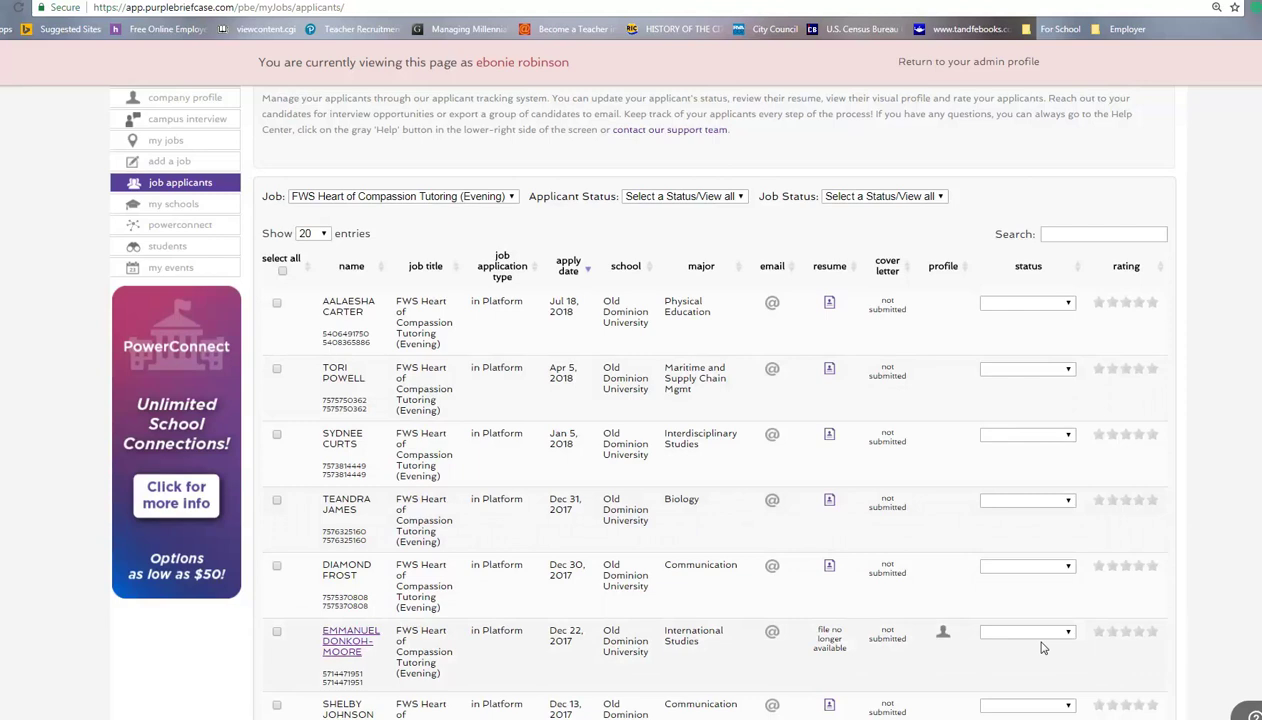
pyautogui.click(1029, 308)
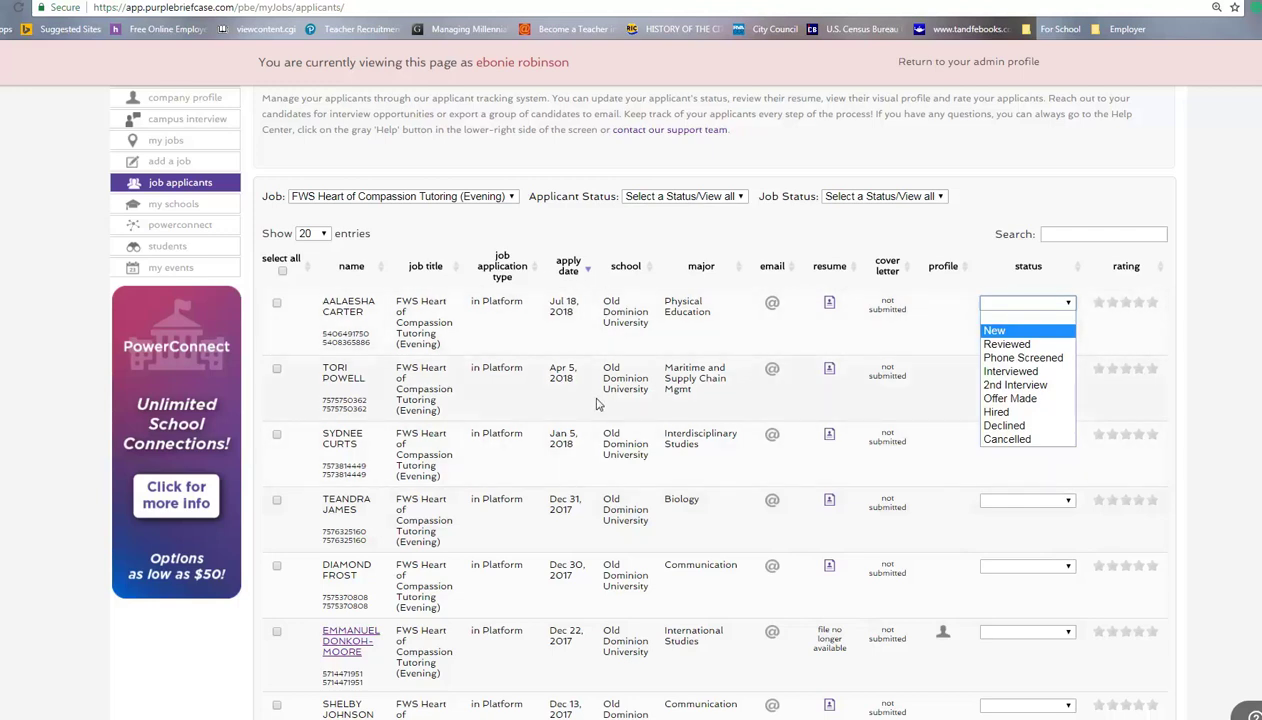
# - Tick the five listed applicants and preview the status choices without changing anything
pyautogui.scroll(-1, 596, 404)
pyautogui.scroll(-4, 600, 478)
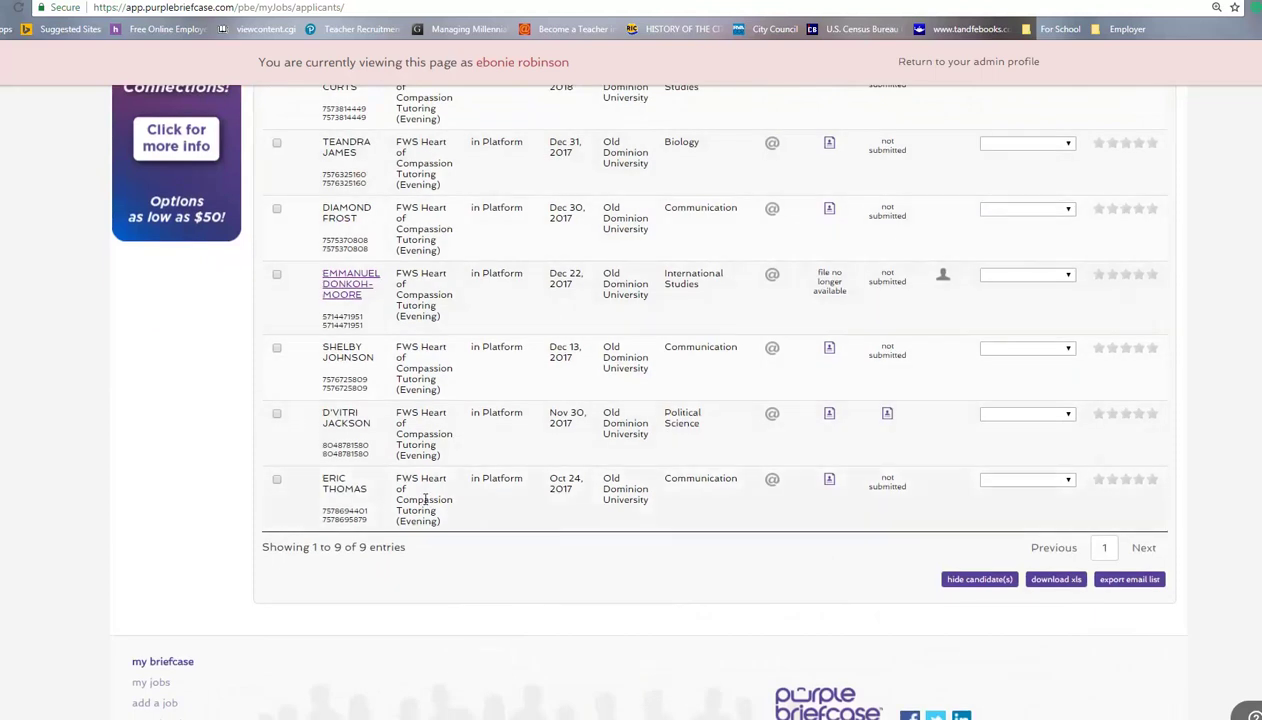
pyautogui.click(277, 479)
pyautogui.click(277, 413)
pyautogui.click(277, 349)
pyautogui.click(277, 275)
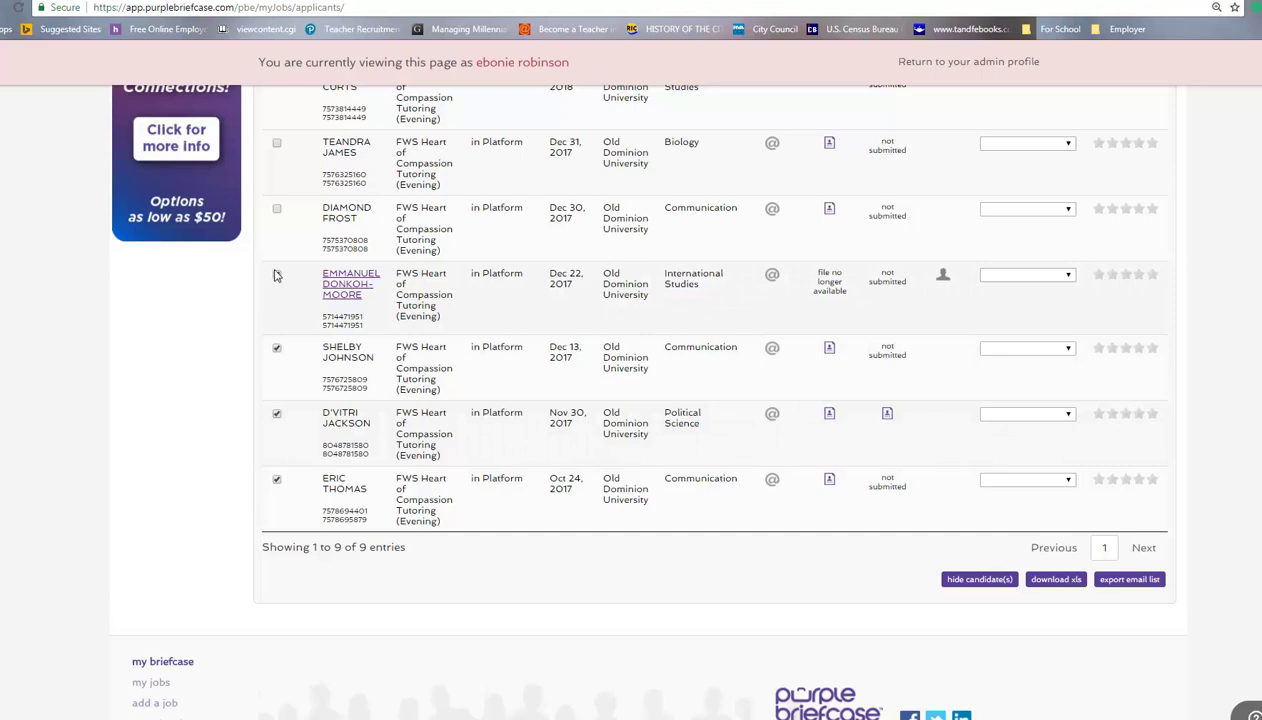
pyautogui.click(277, 209)
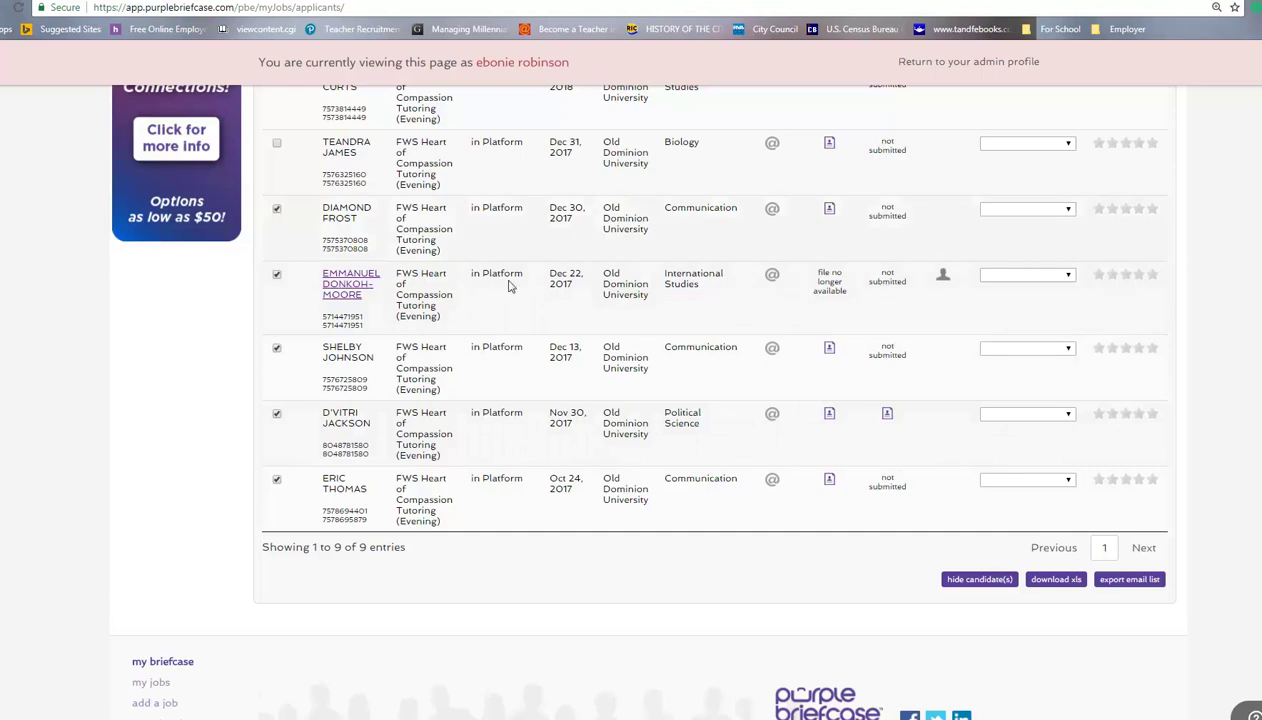
pyautogui.click(1058, 350)
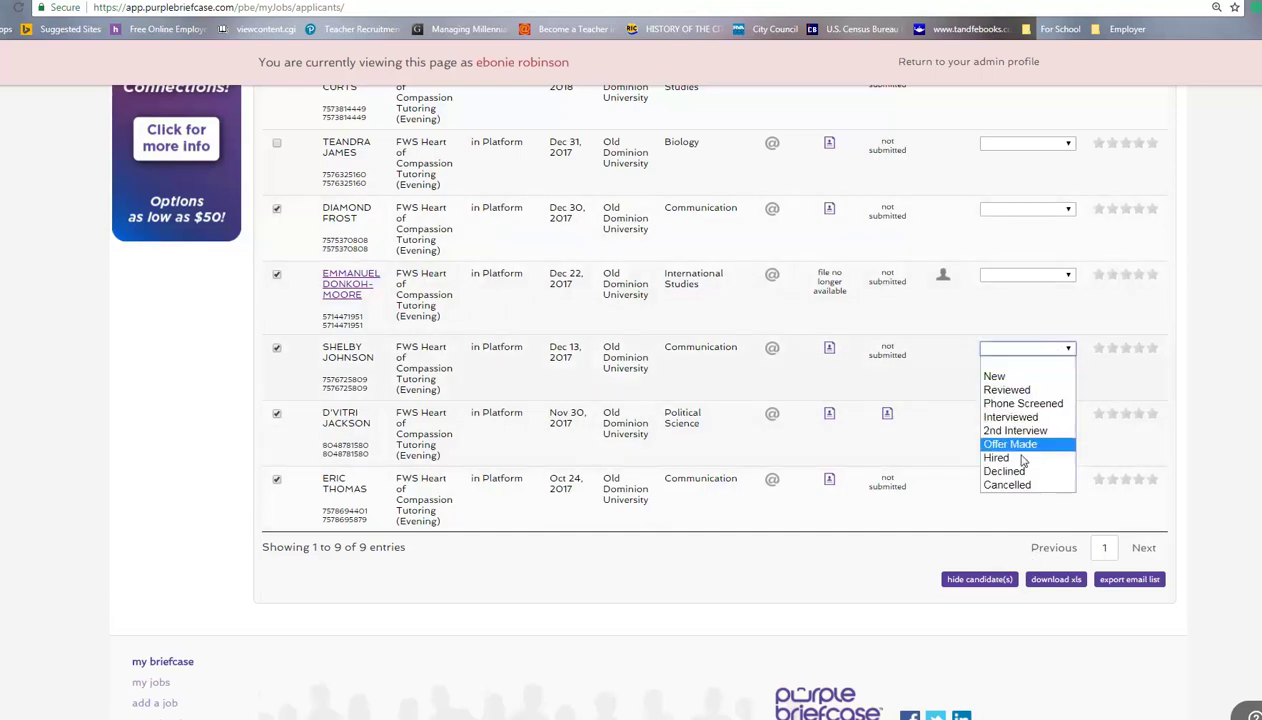
pyautogui.click(950, 605)
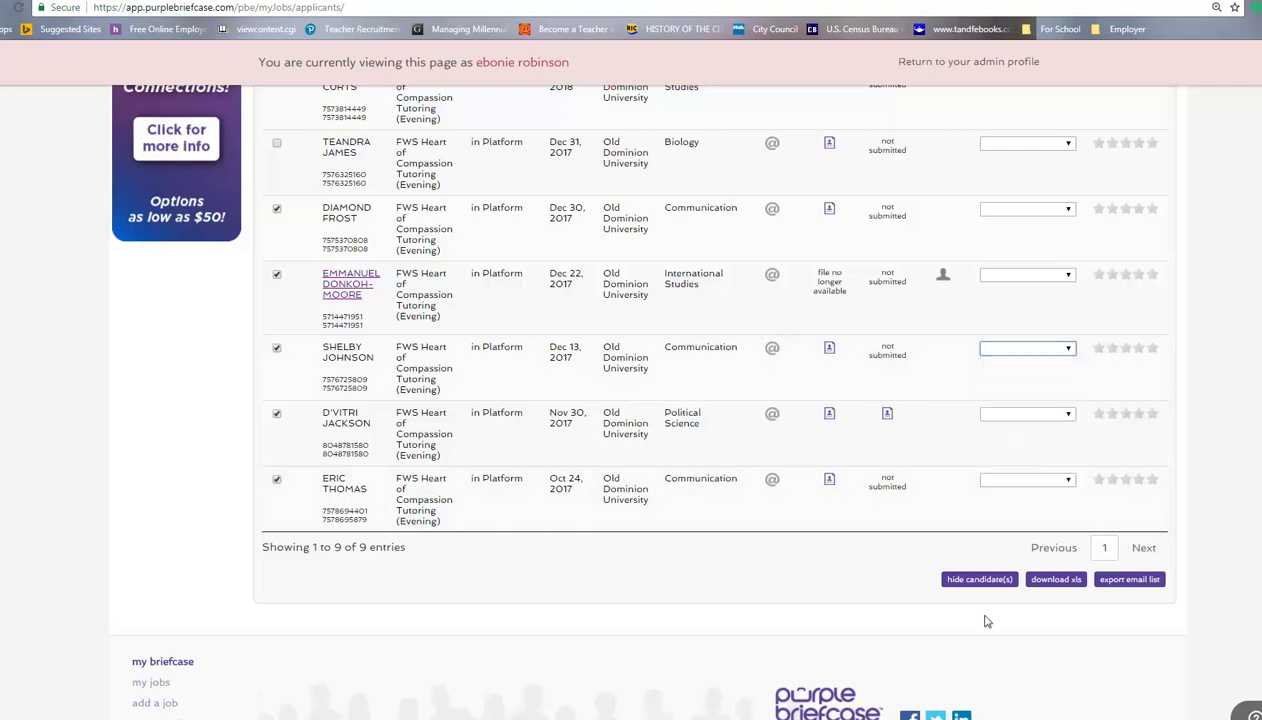
# - Preview the Applicant Status filter and status options, then untick the selected applicants
pyautogui.scroll(5, 478, 500)
pyautogui.scroll(-5, 478, 500)
pyautogui.scroll(5, 986, 586)
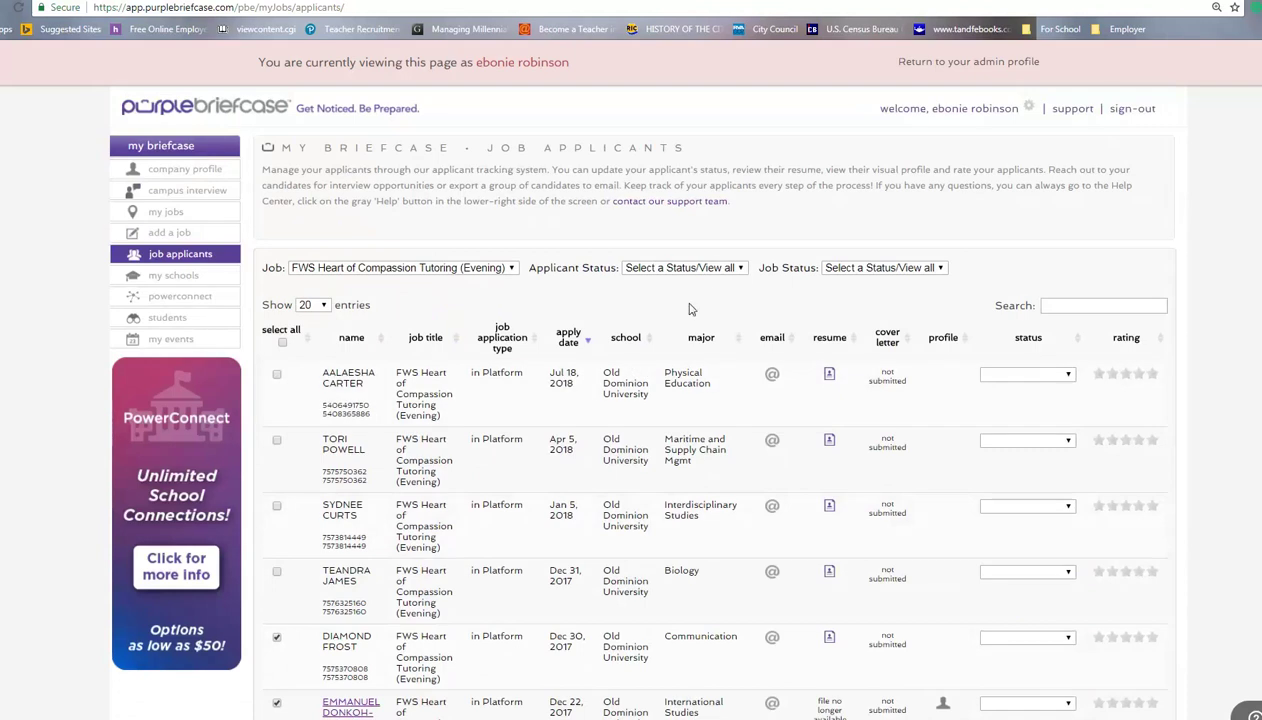
pyautogui.click(700, 268)
pyautogui.click(1024, 635)
pyautogui.click(283, 343)
# - Set both Evening tutoring applicants to Reviewed and filter Applicant Status to Reviewed
pyautogui.click(1000, 376)
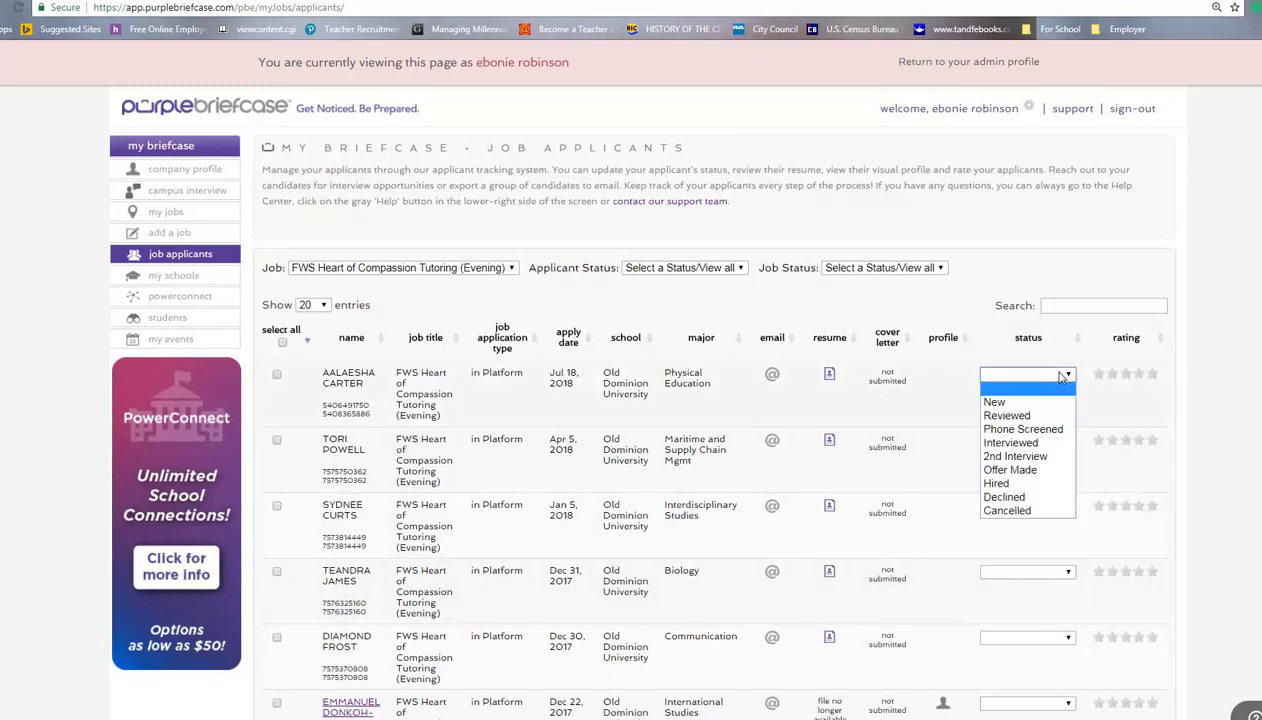
pyautogui.click(1028, 418)
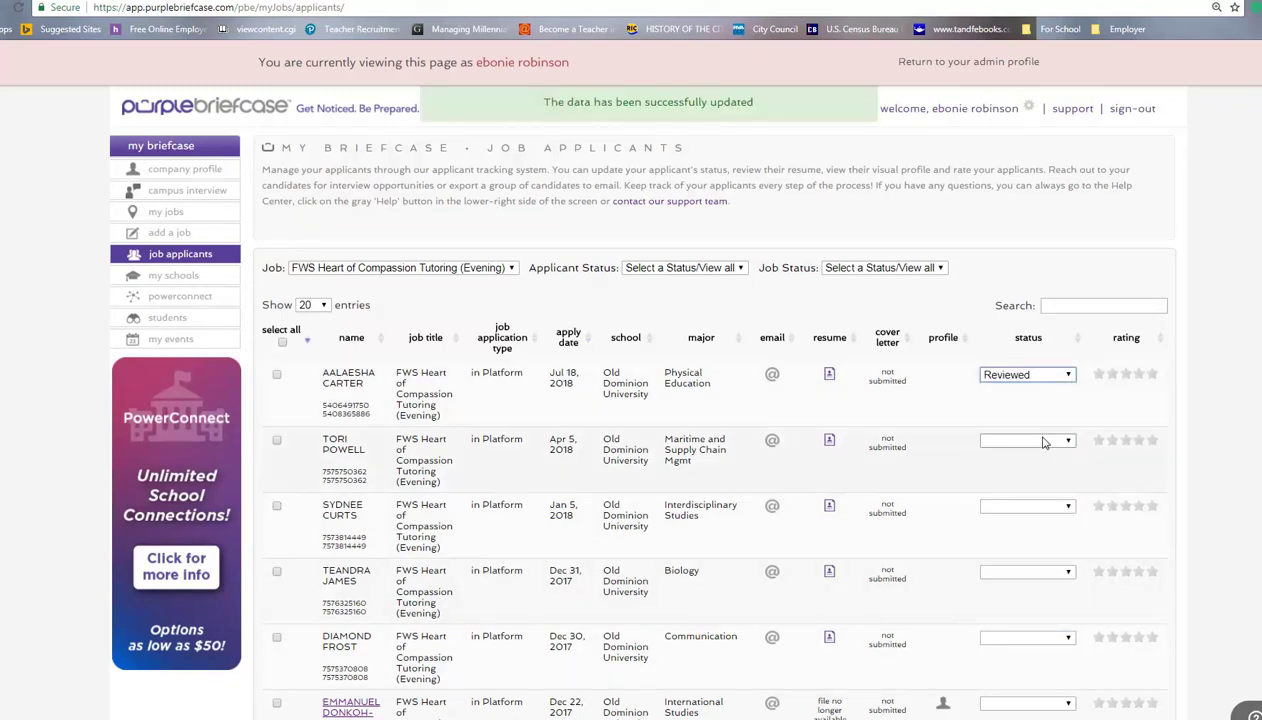
pyautogui.click(1040, 441)
pyautogui.click(1020, 486)
pyautogui.click(683, 267)
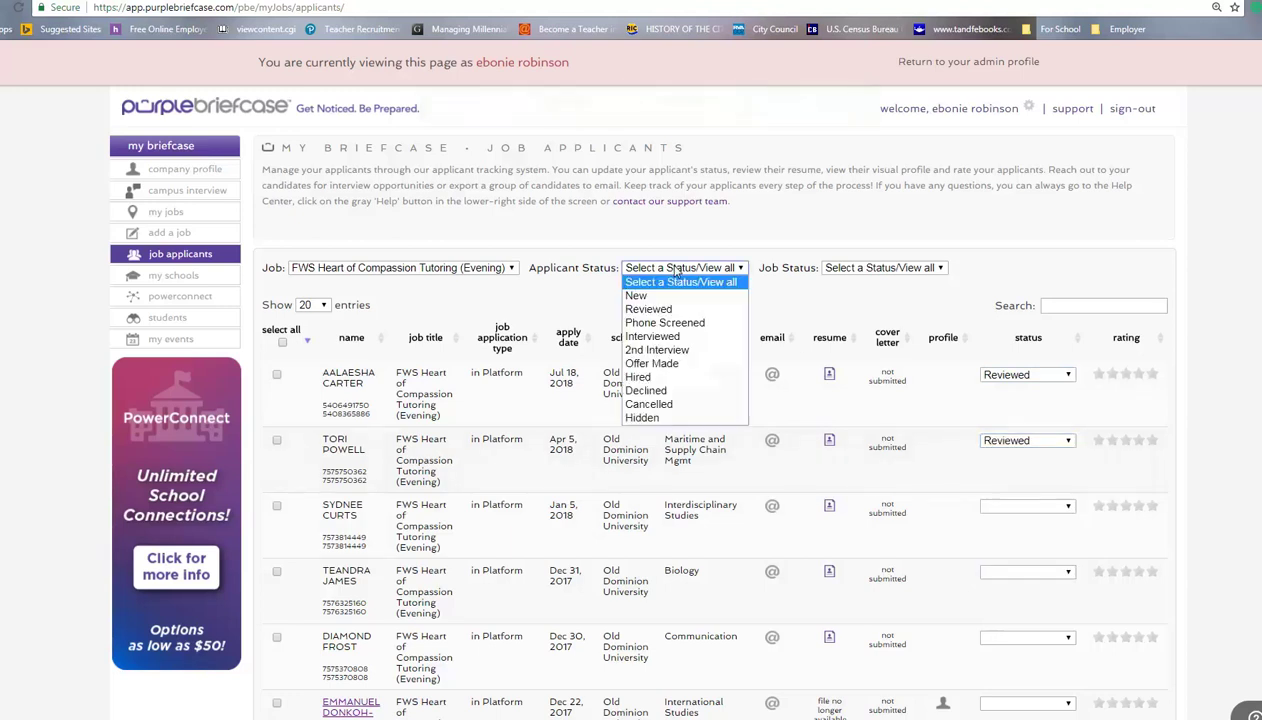
pyautogui.click(664, 310)
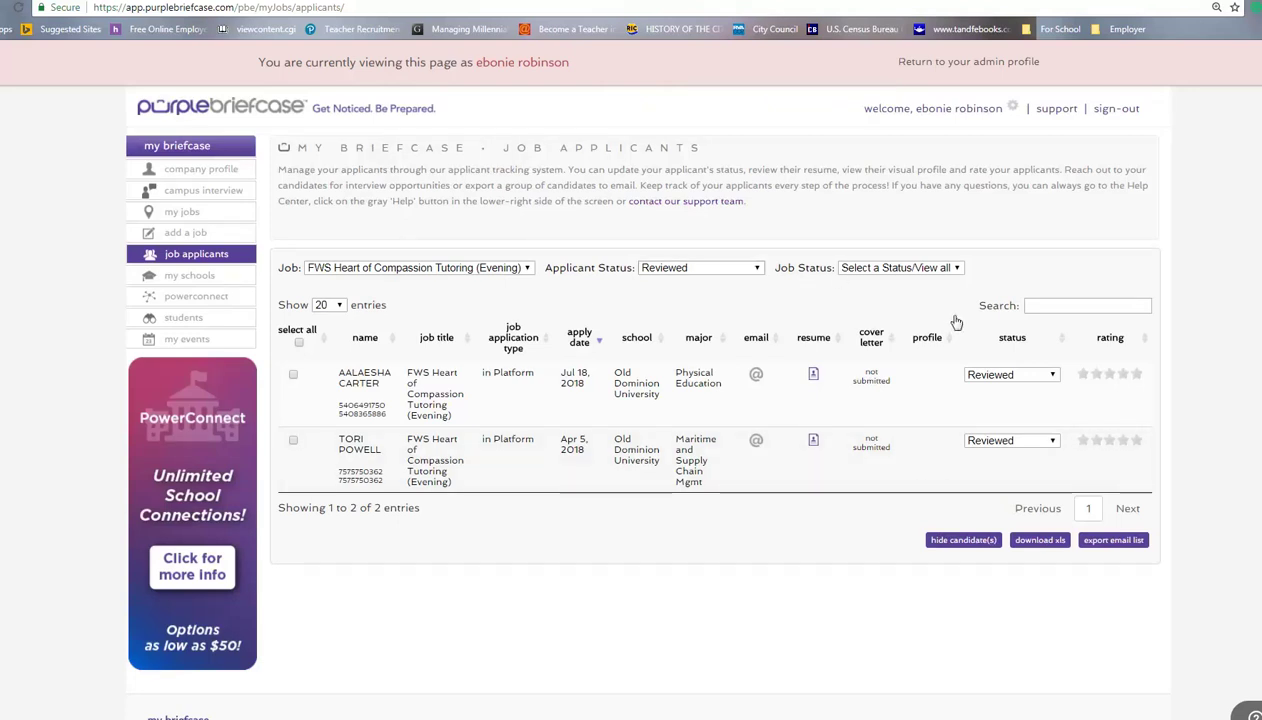
# - Check the first applicant's status dropdown and close it, leaving it Reviewed
pyautogui.click(1040, 376)
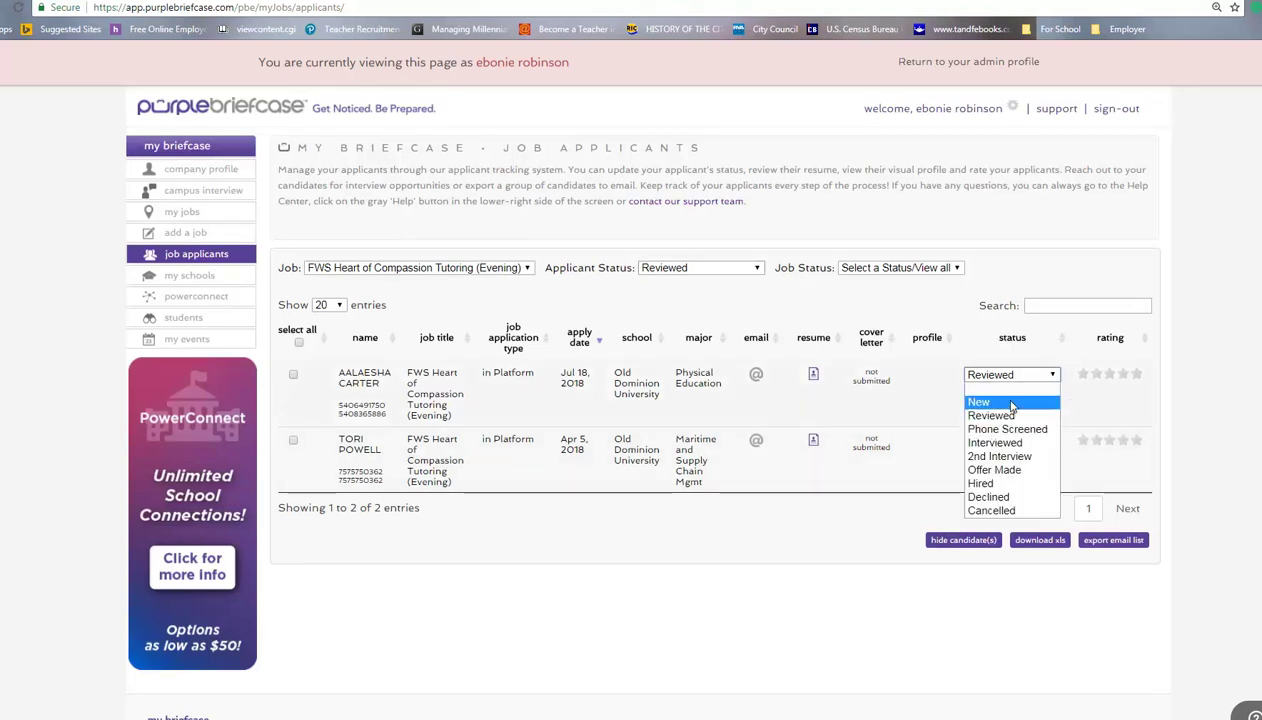
pyautogui.click(936, 366)
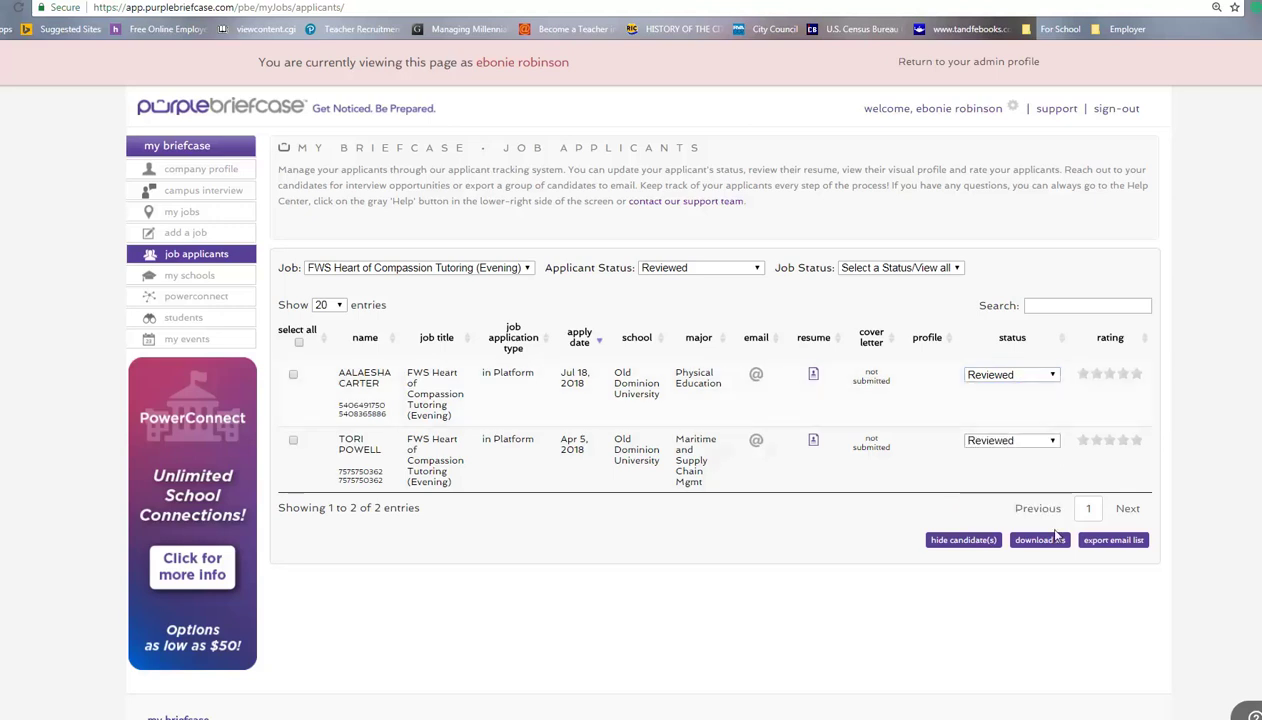